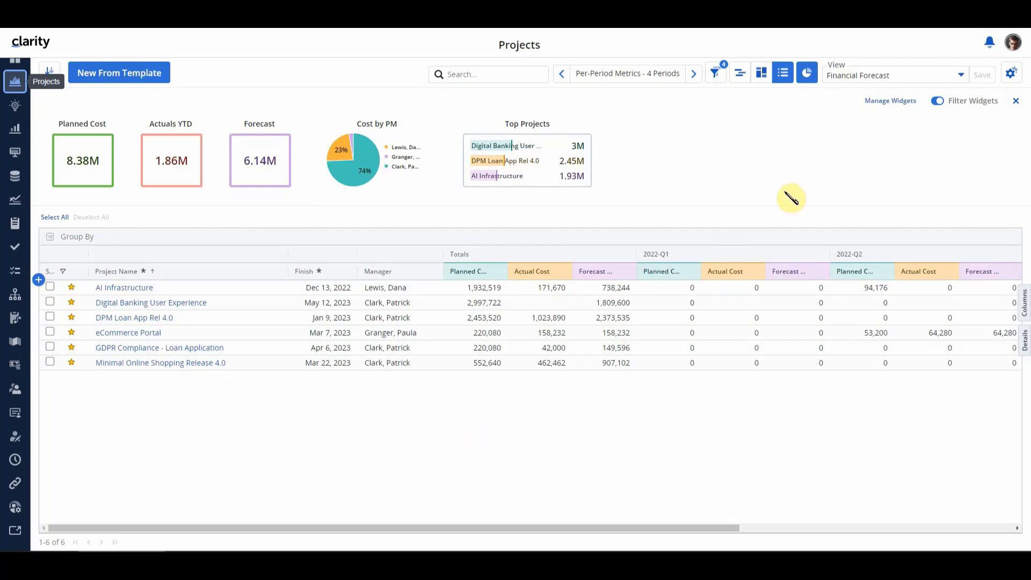
Try marking the Allocations ETC & Actuals view and the one below it as recommended in the view manager, and clear both marks
click(959, 75)
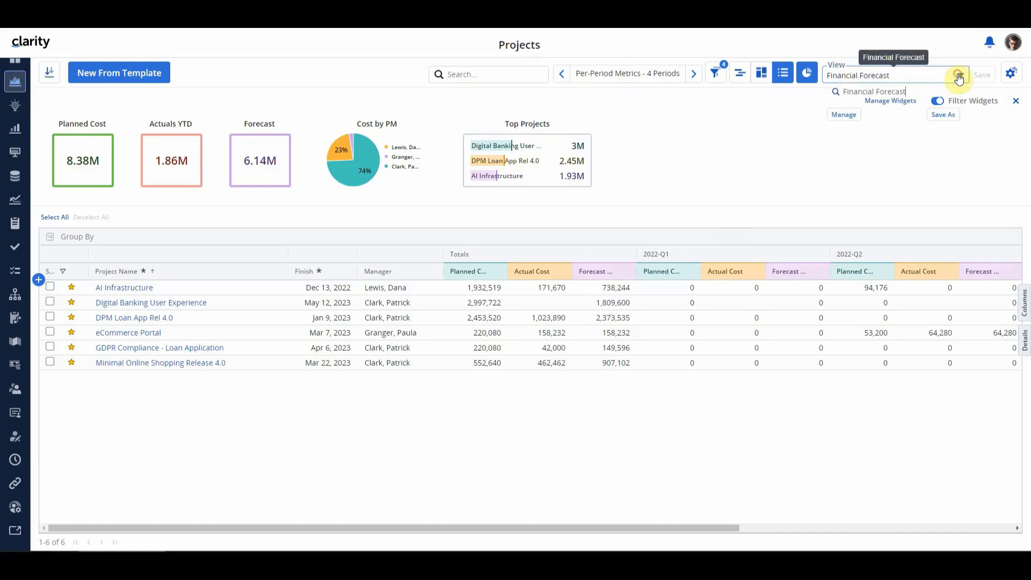
mouse_move(959, 148)
mouse_down()
mouse_move(965, 237)
mouse_move(970, 144)
mouse_up()
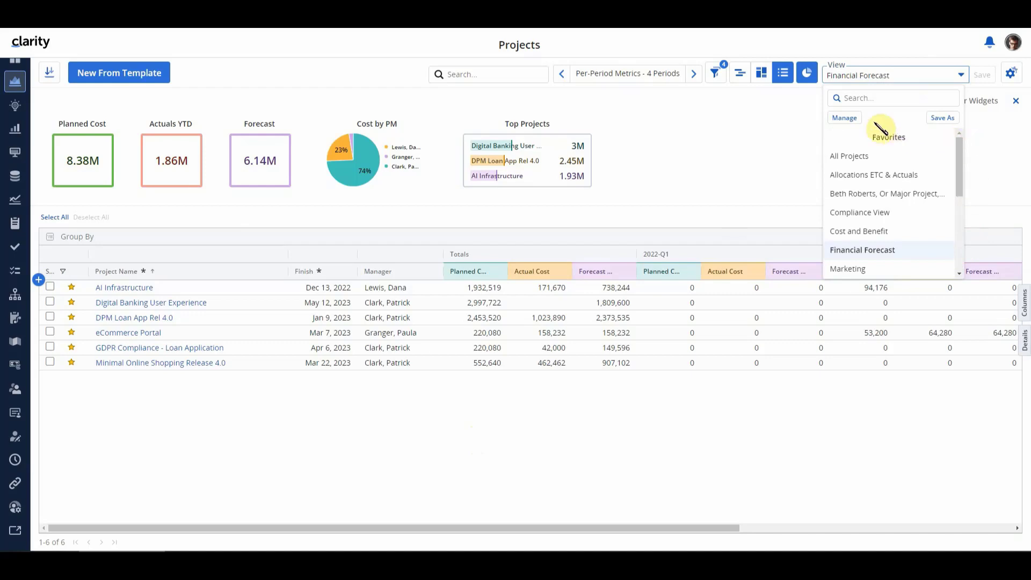
click(850, 124)
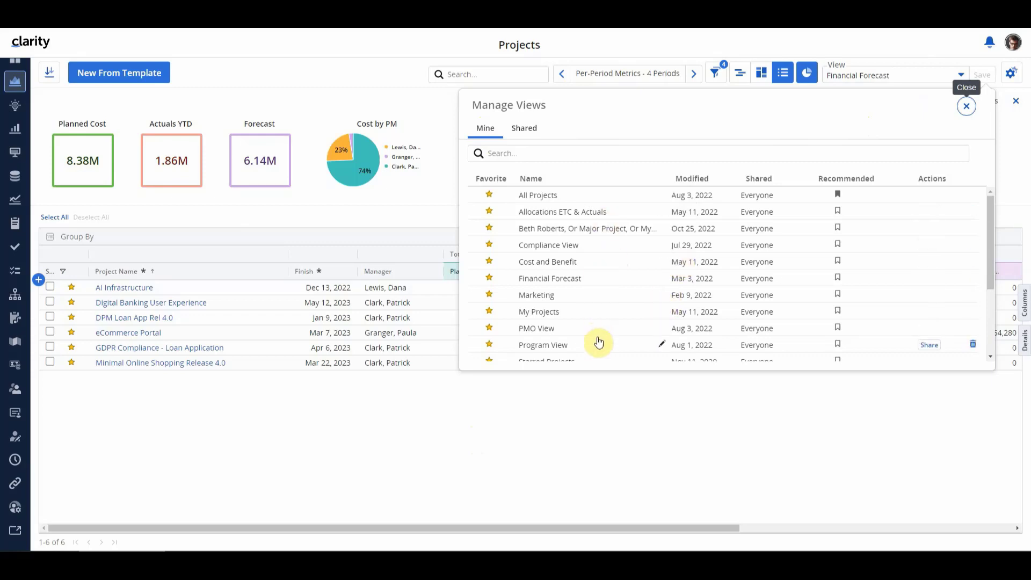
click(841, 217)
click(839, 231)
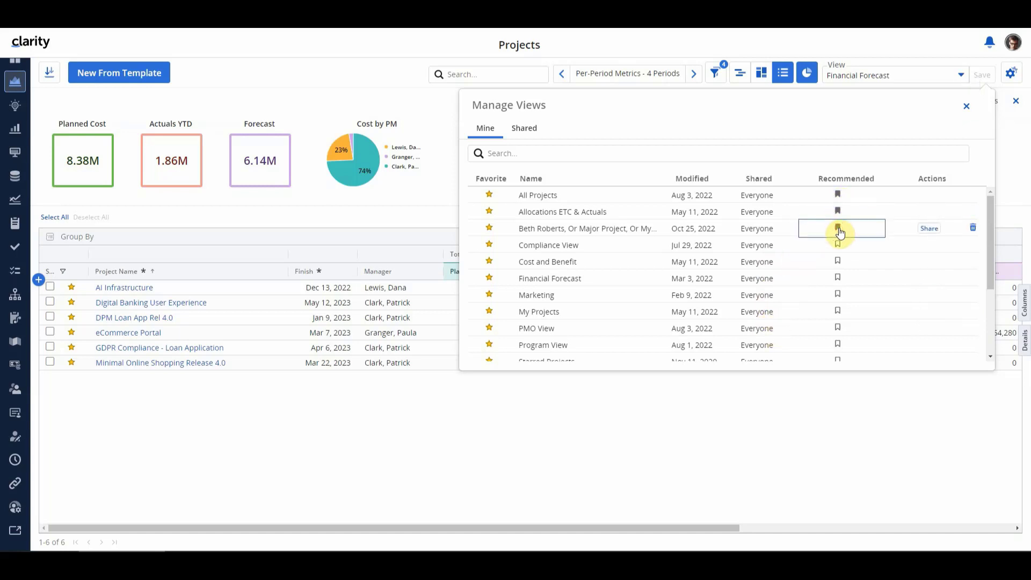
click(841, 217)
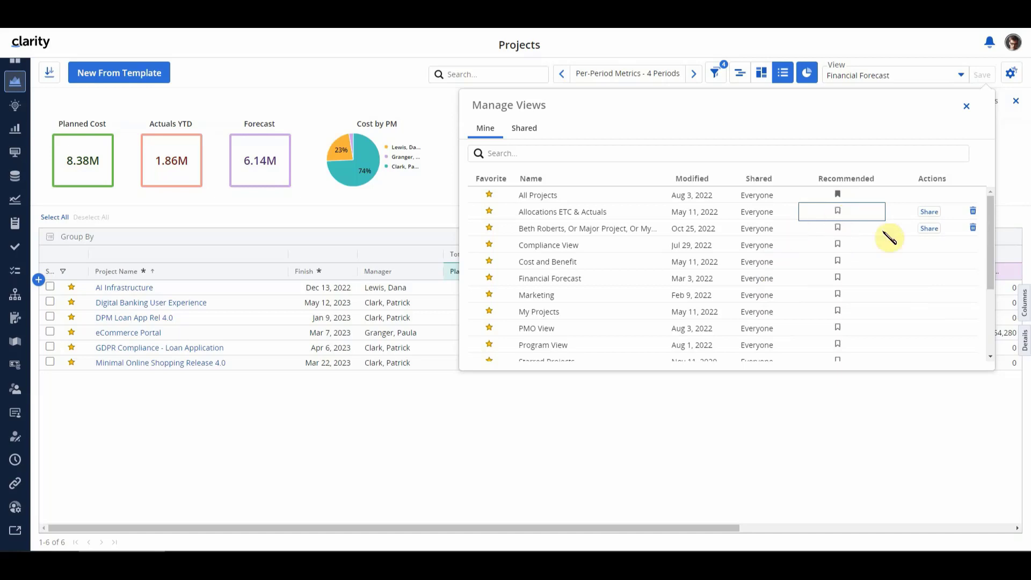
mouse_move(930, 243)
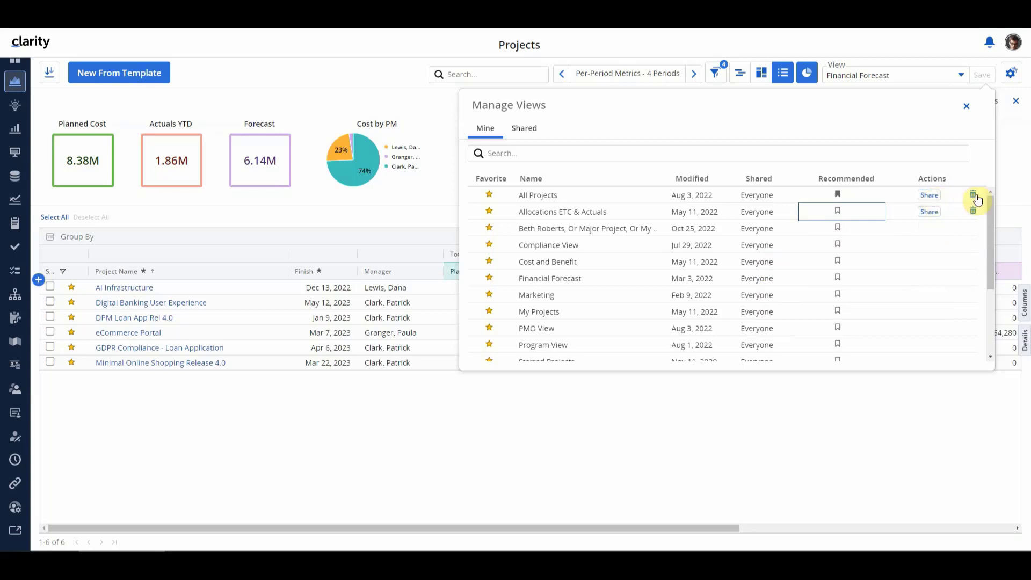
click(863, 234)
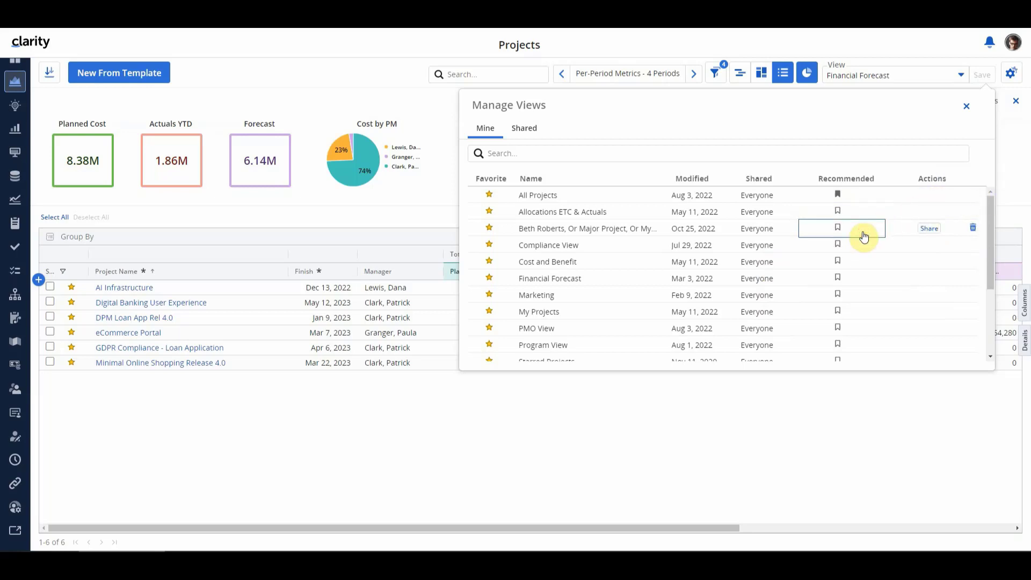
Review the full list of shared project views, and close the view manager
click(530, 127)
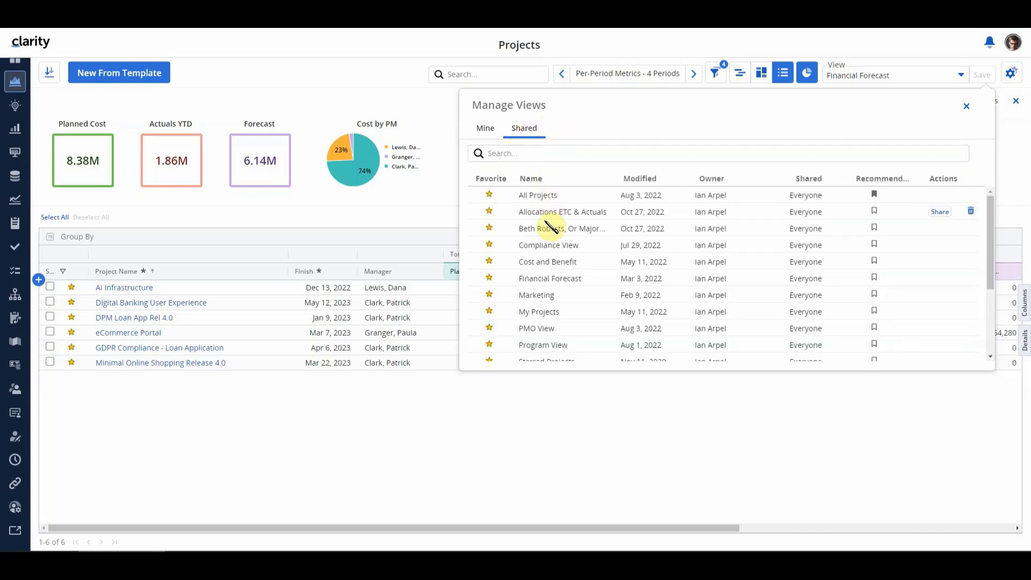
scroll(551, 226, down, 4)
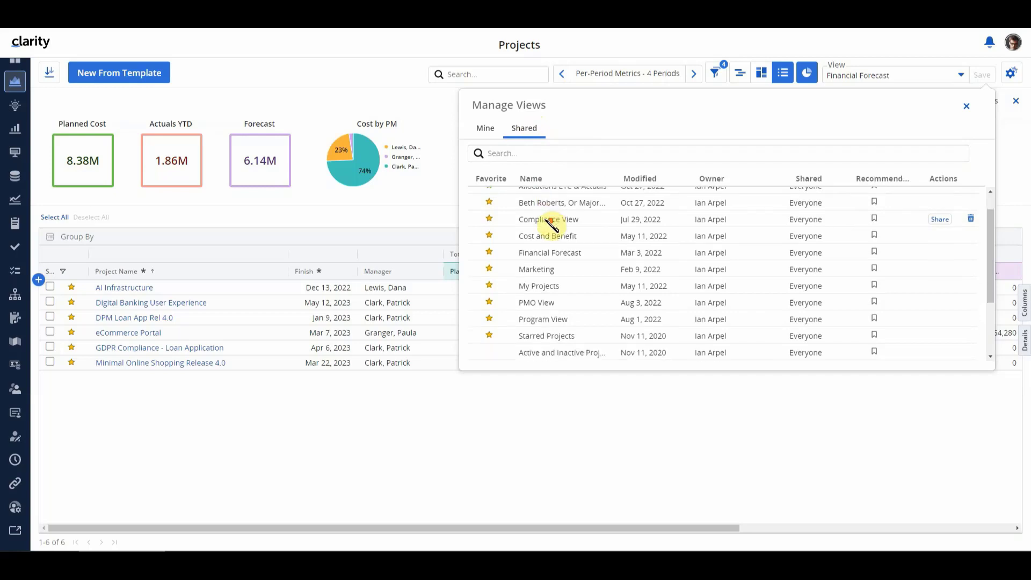
scroll(552, 226, down, 1)
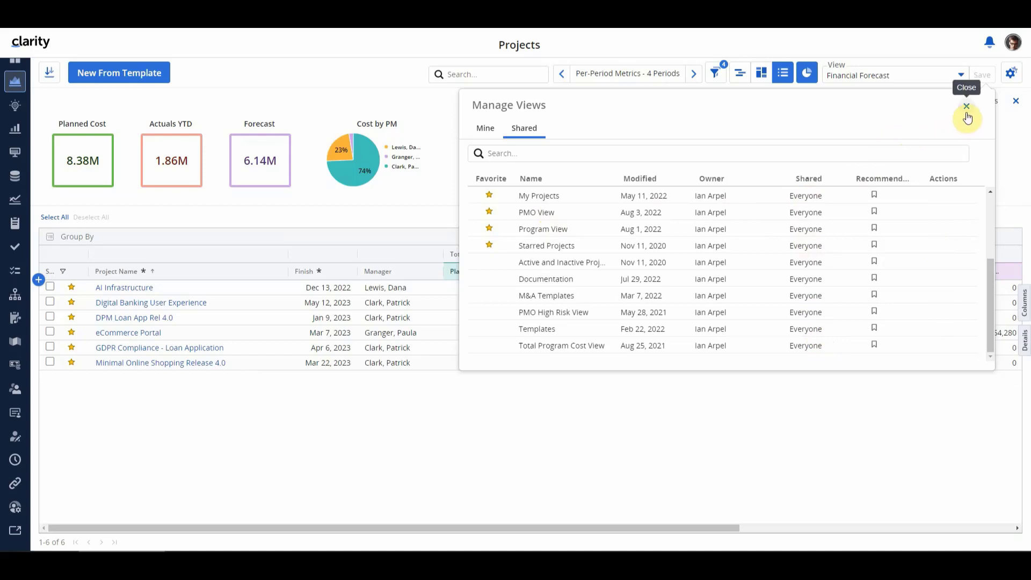
click(967, 107)
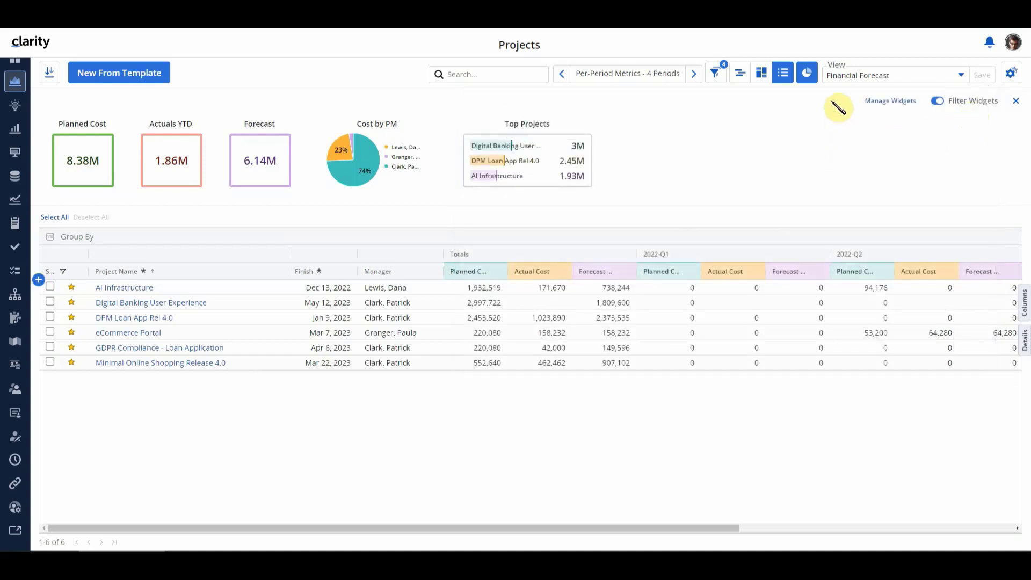
Add the Business Unit Priority and Corporate Priority columns to the project grid between Finish and Manager
click(1024, 303)
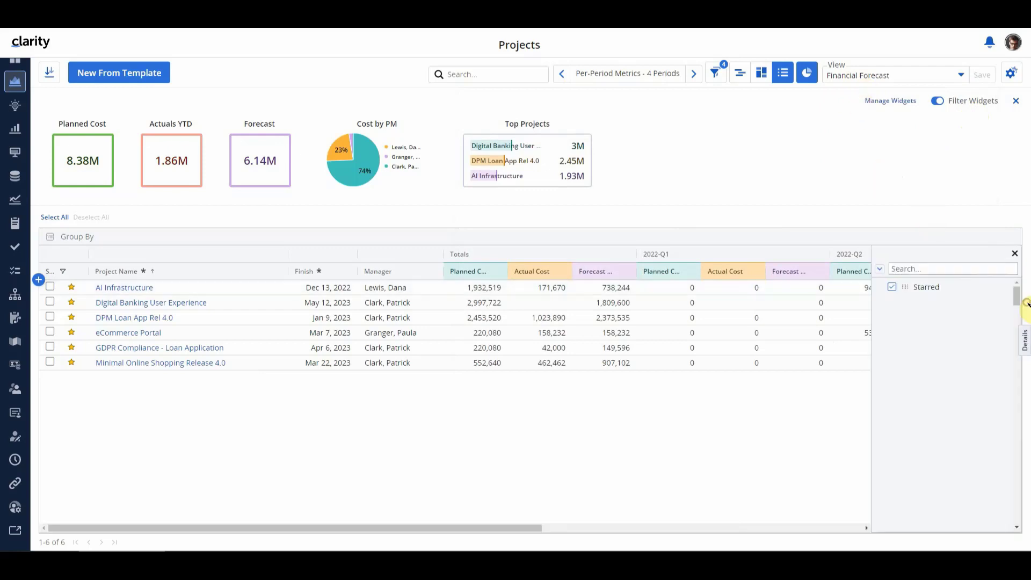
click(948, 270)
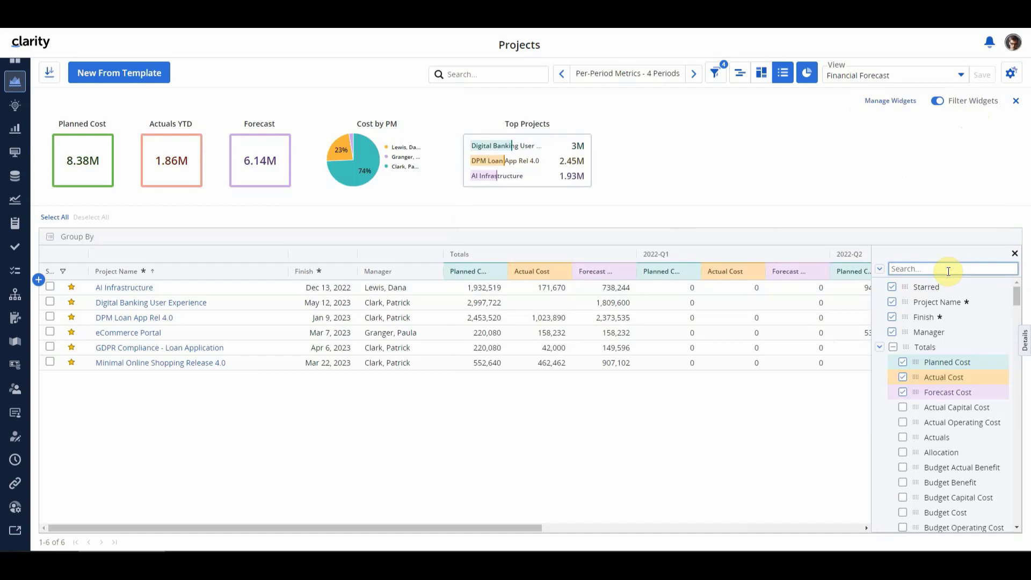
text(priority)
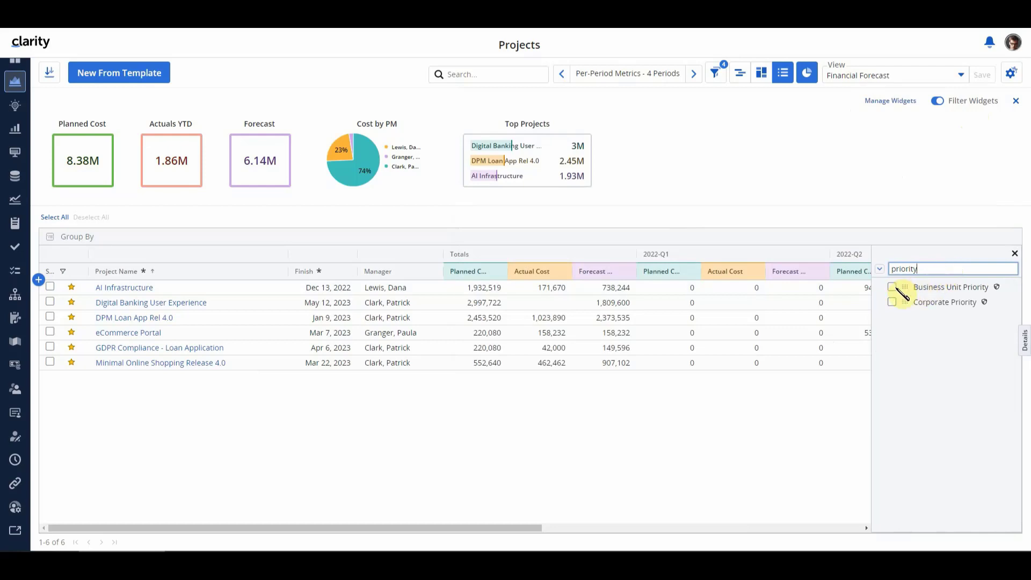
drag(908, 288, 409, 273)
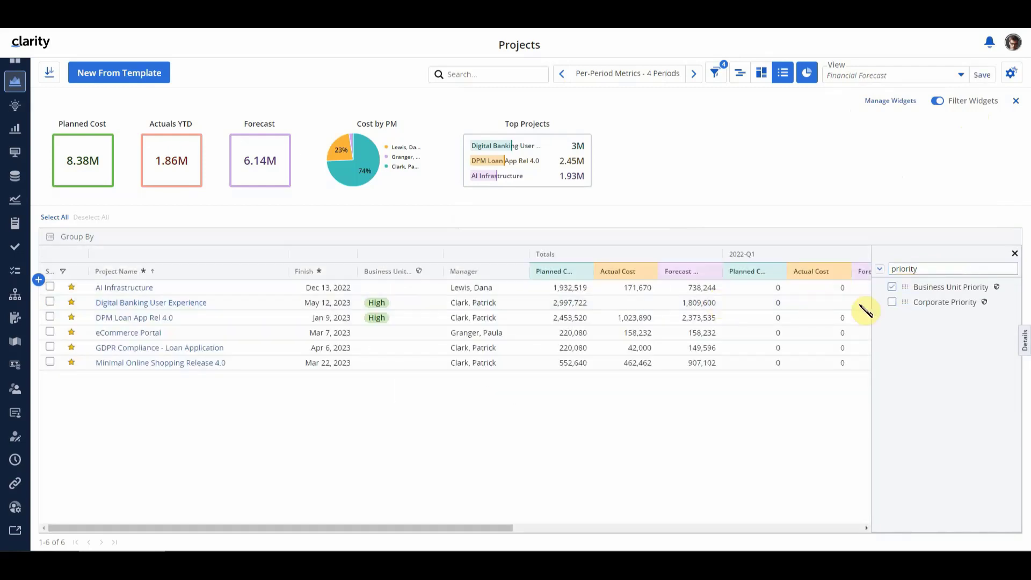
drag(900, 301, 511, 272)
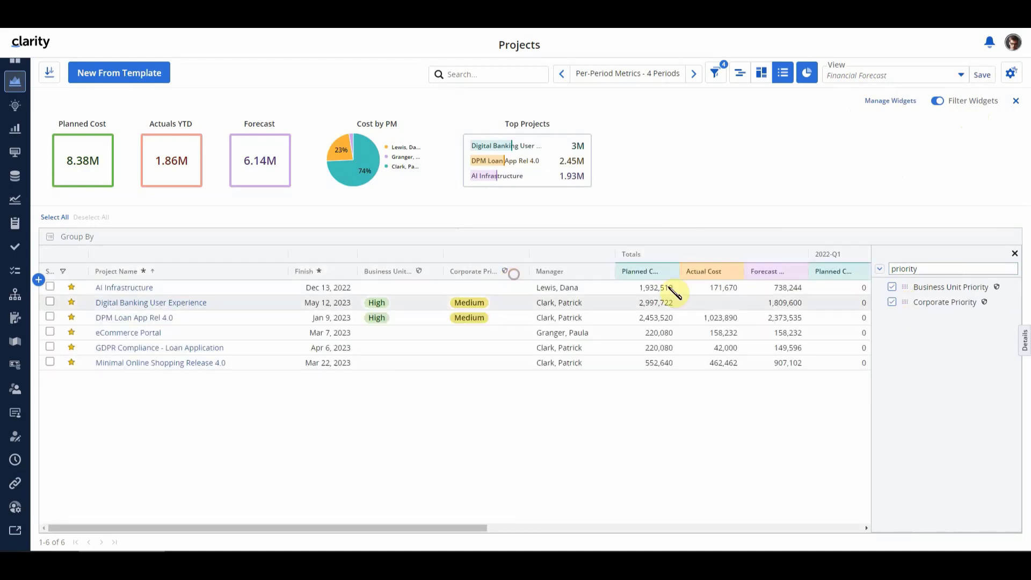
click(1015, 254)
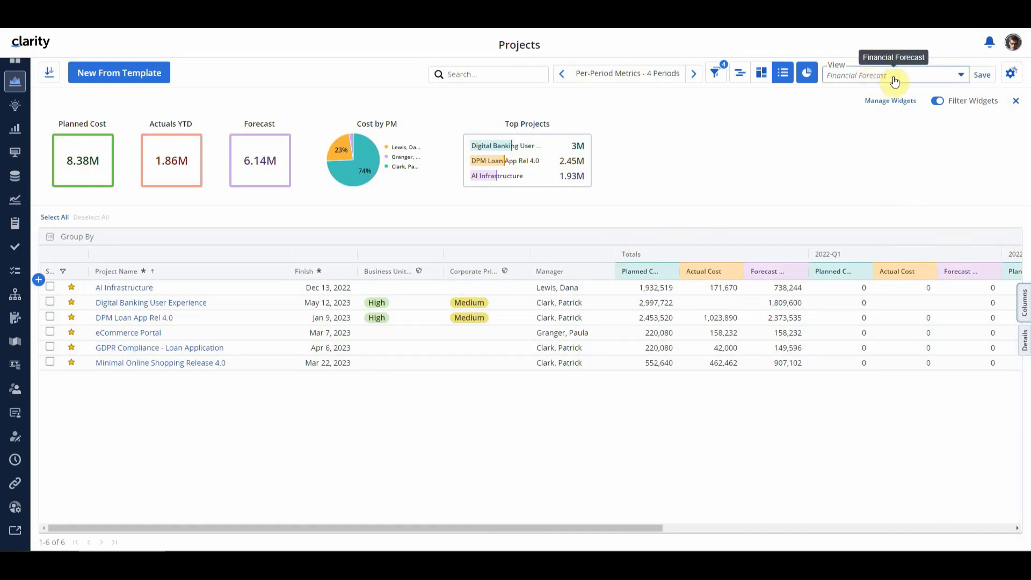
Save the modified layout as a new view named "Financial with Priority"
click(962, 77)
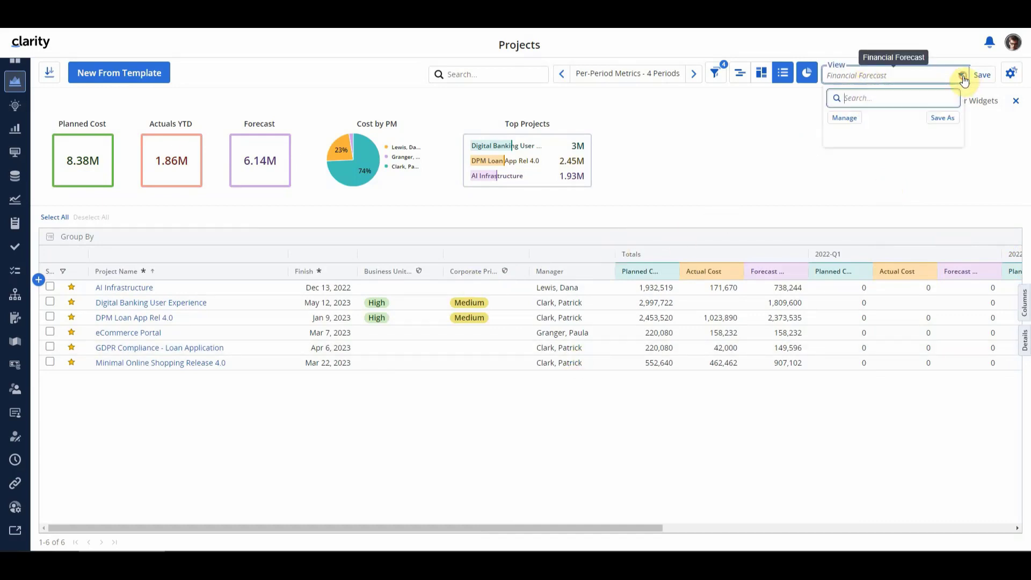
click(947, 126)
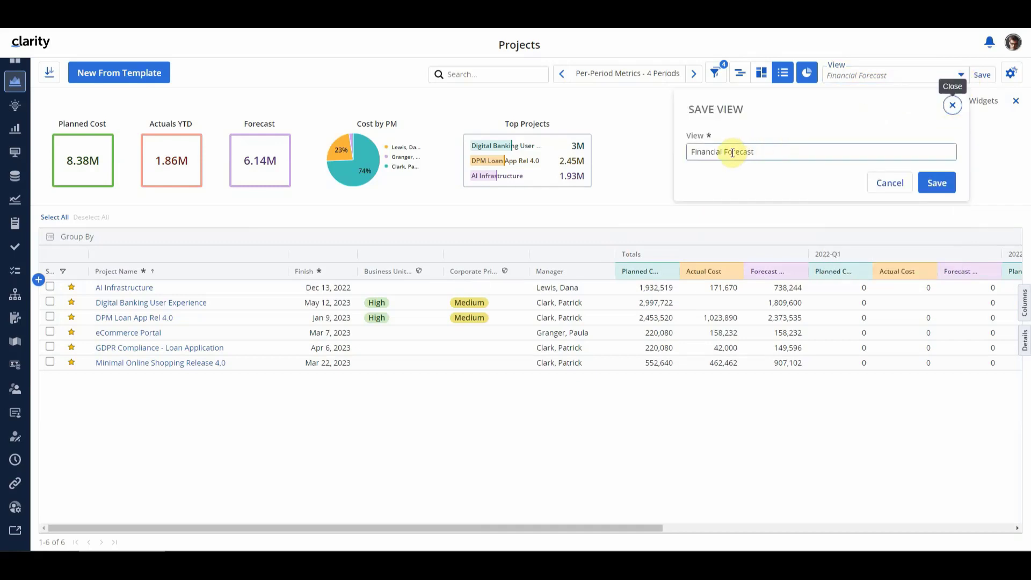
double_click(747, 155)
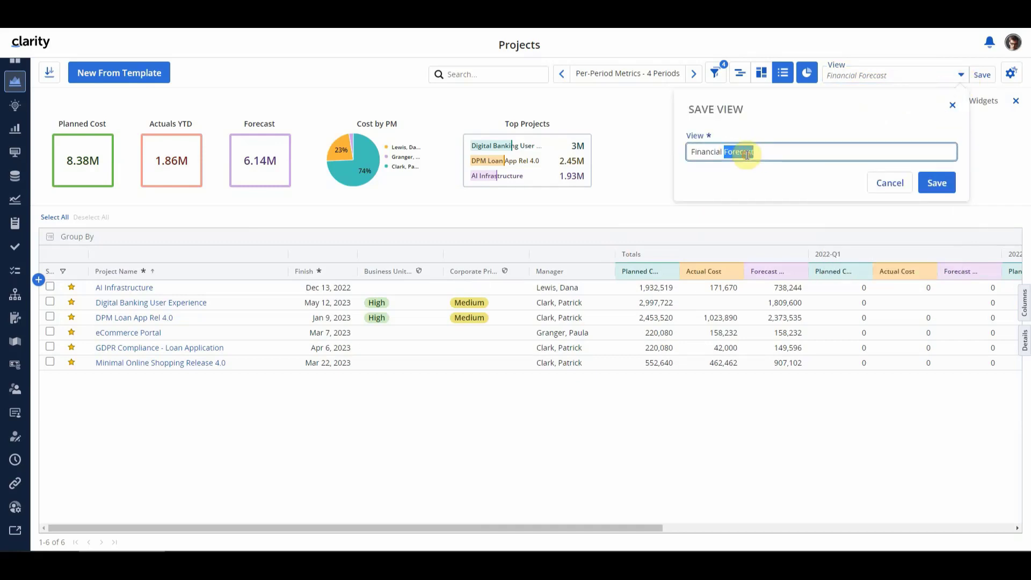
text(with Priority)
click(936, 182)
Set the sharing of the Financial with Priority view to Private from the list of own views
click(961, 79)
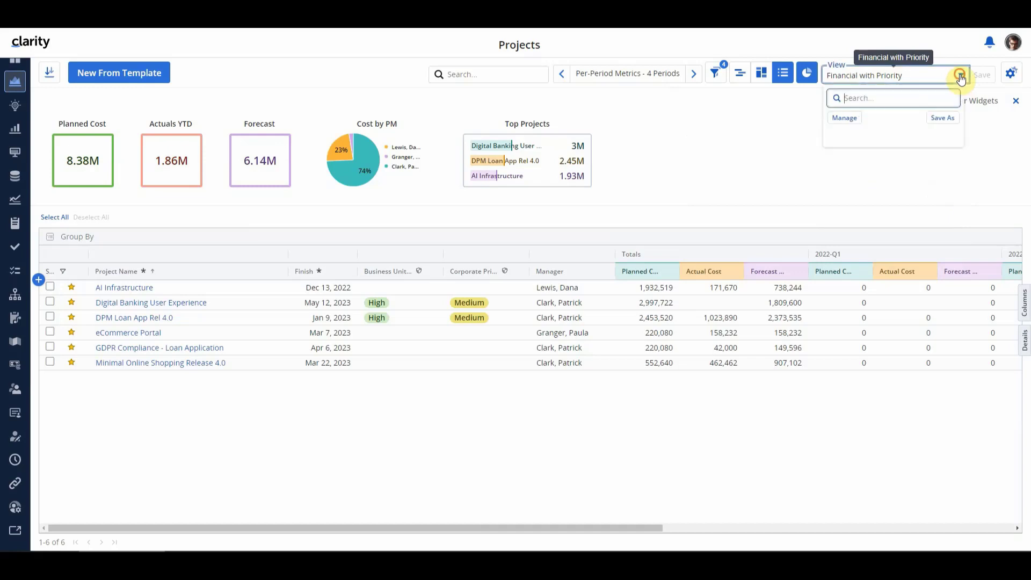
click(846, 118)
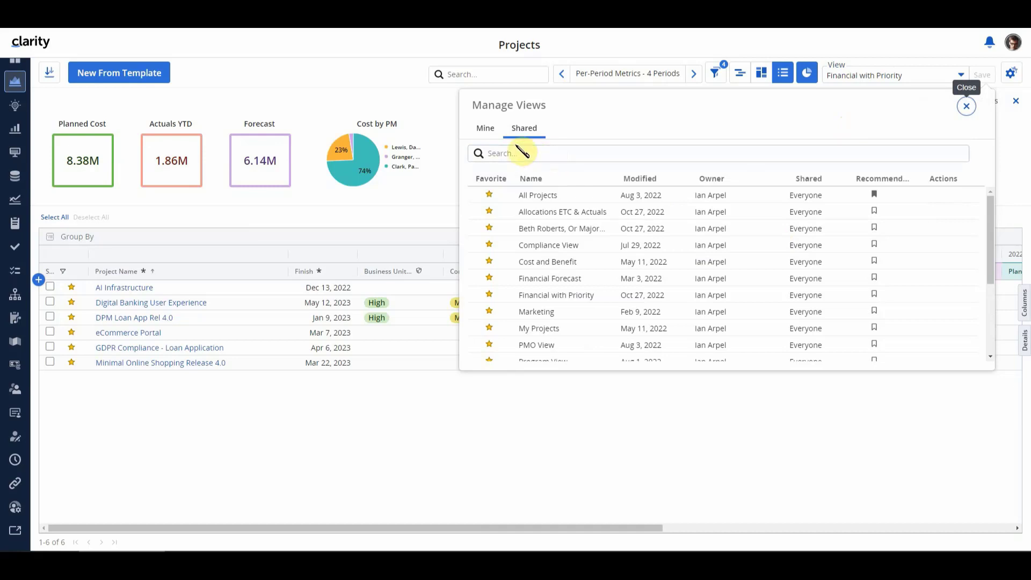
click(483, 128)
click(538, 152)
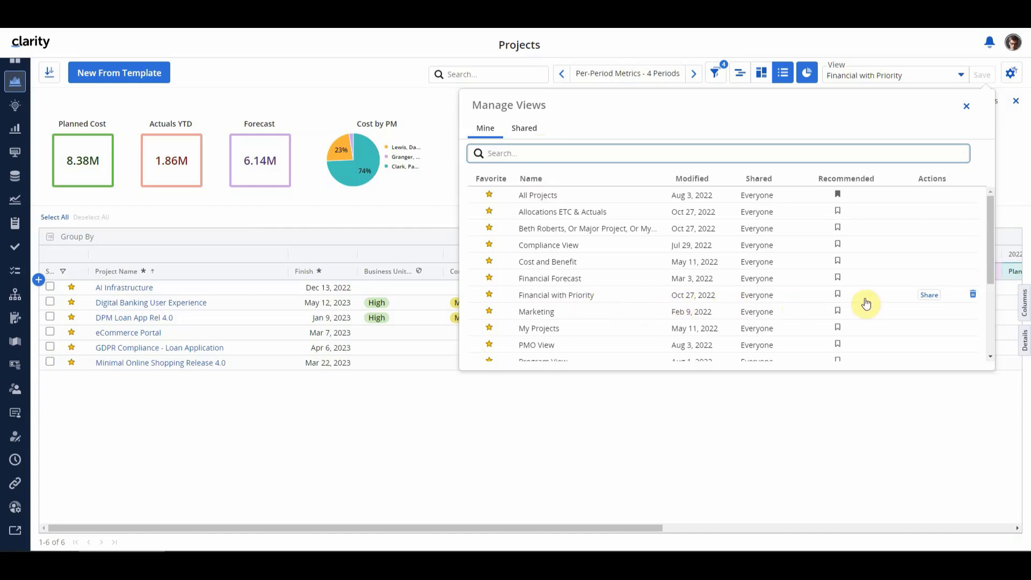
click(931, 297)
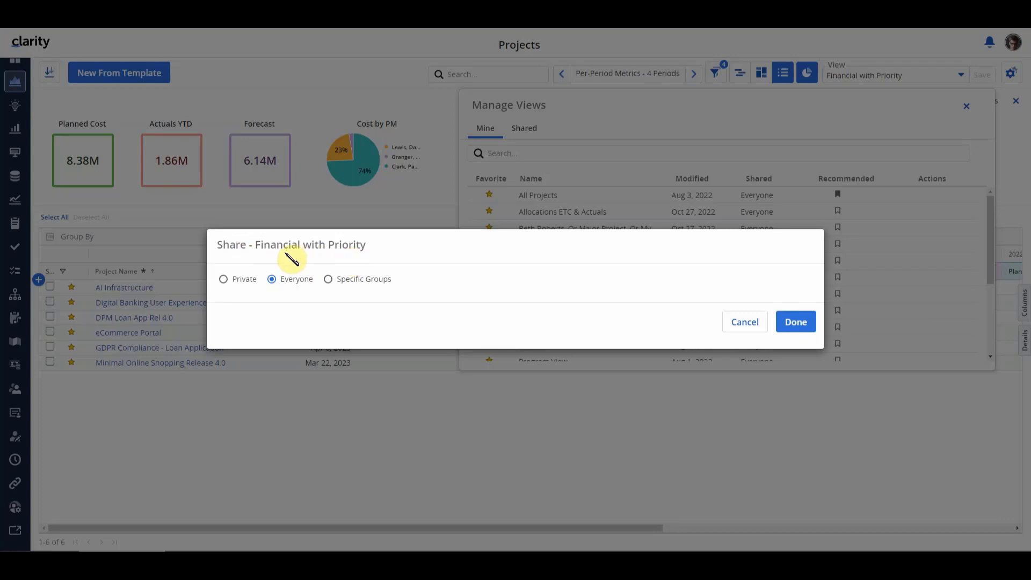
click(225, 279)
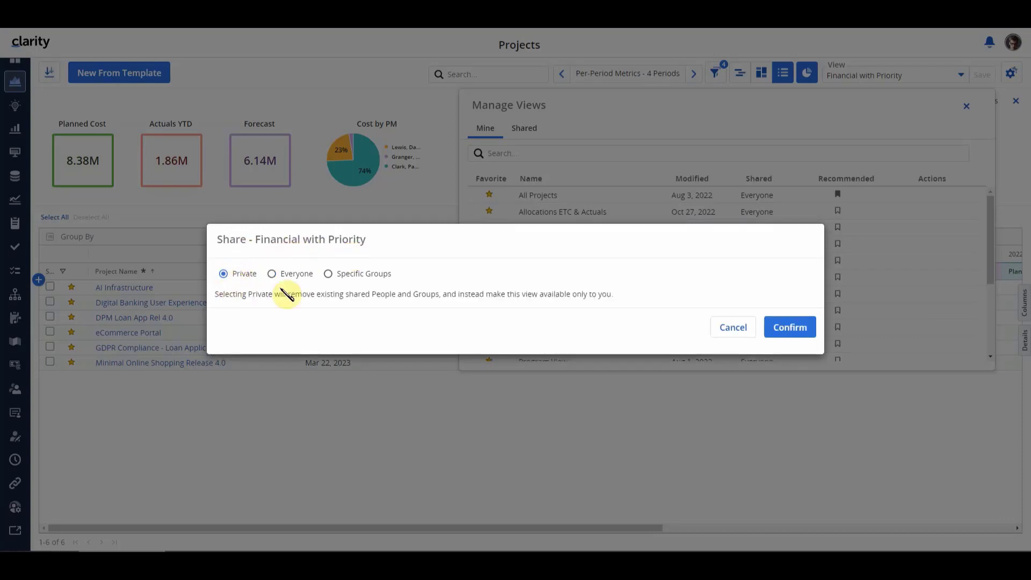
click(790, 327)
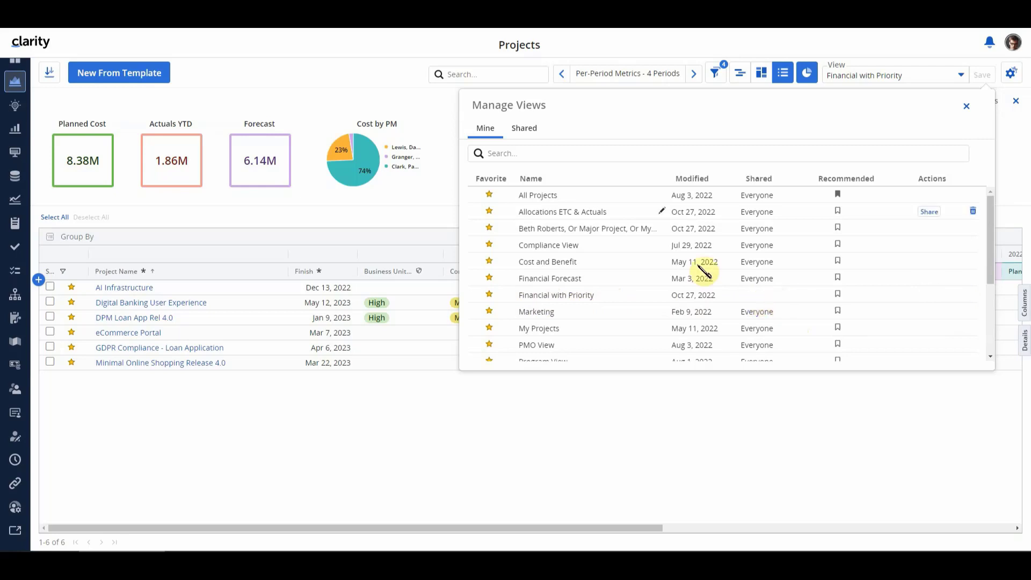
Search the shared views for "fin", and return to the list of own views
click(525, 129)
click(522, 154)
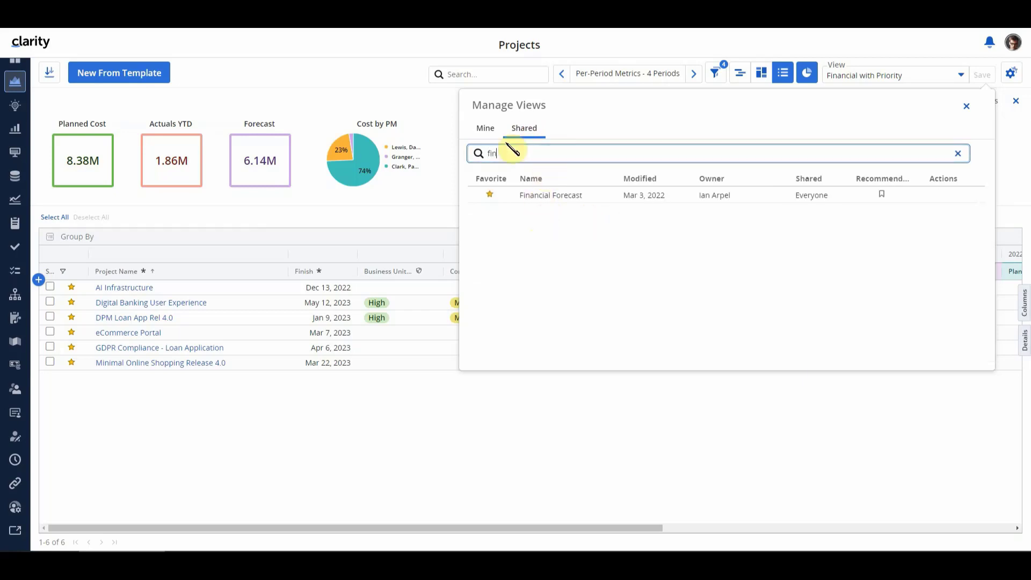
click(489, 132)
Share the Financial with Priority view with specific groups, adding the Financial Manager group
mouse_move(612, 299)
click(926, 295)
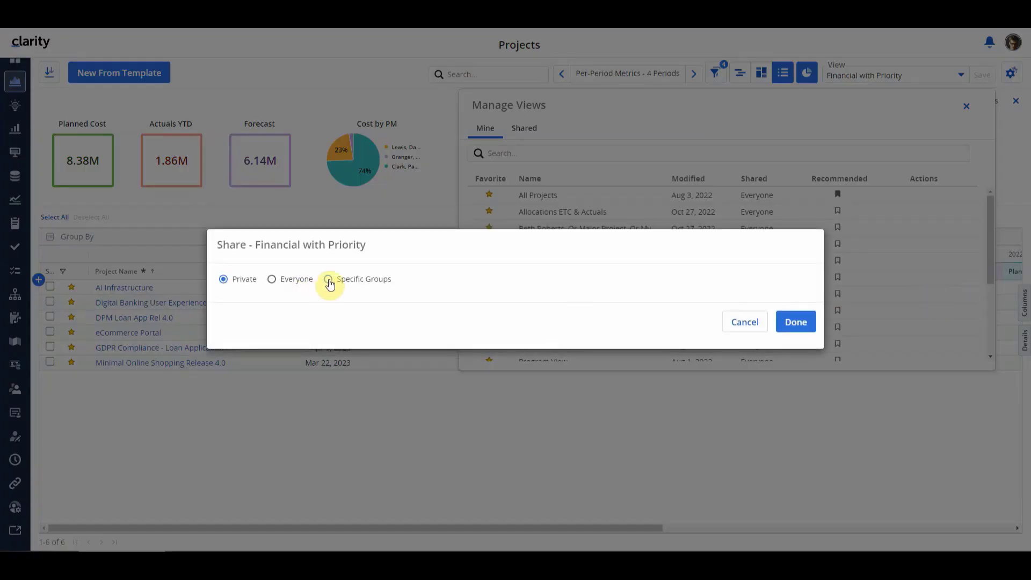
click(329, 280)
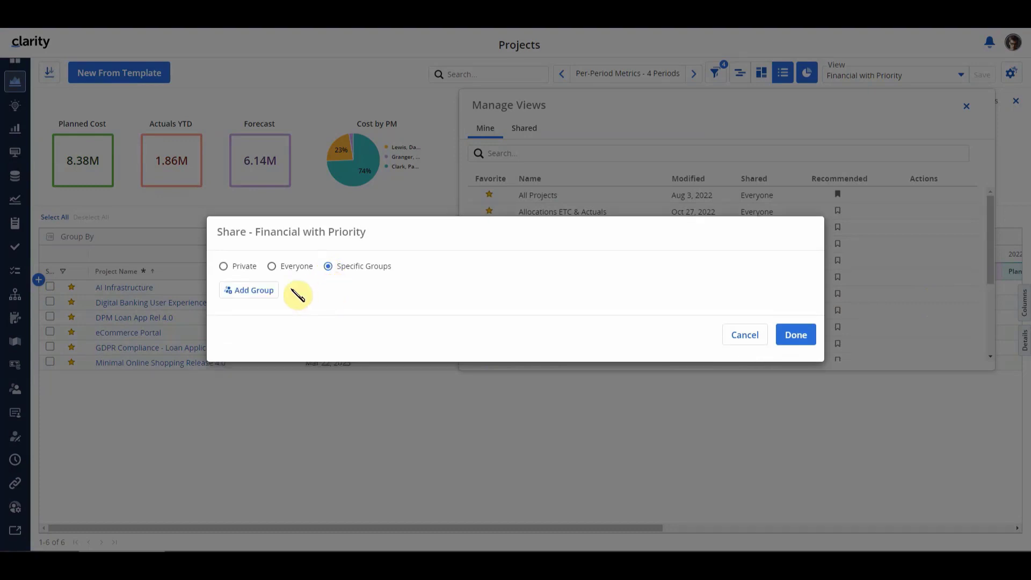
click(255, 293)
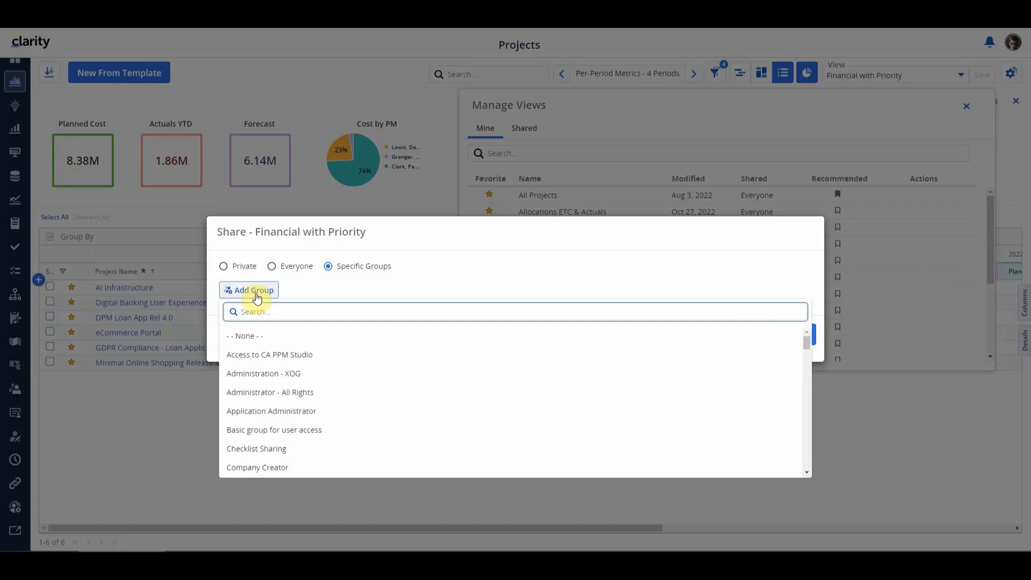
text(financia)
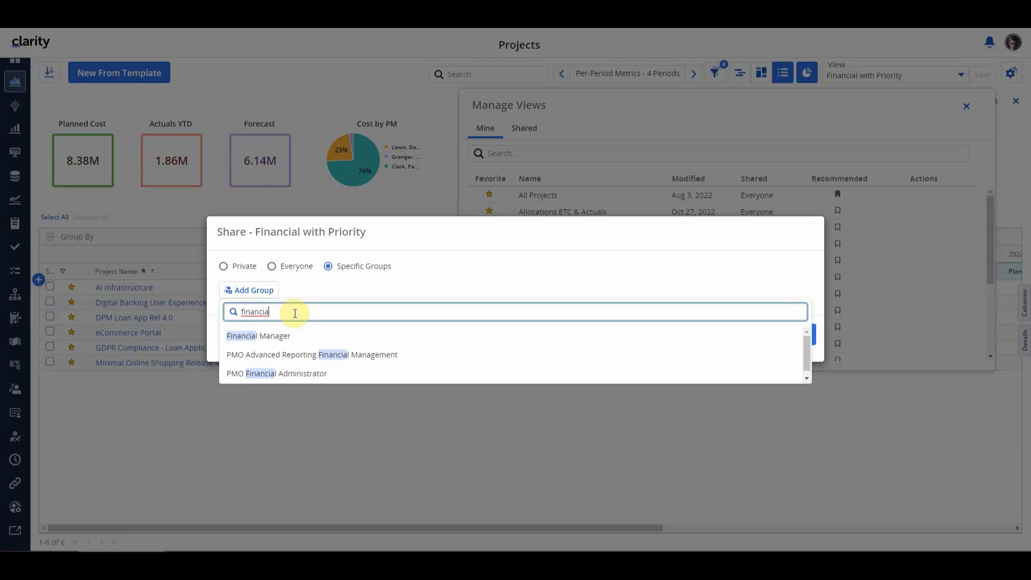
click(271, 337)
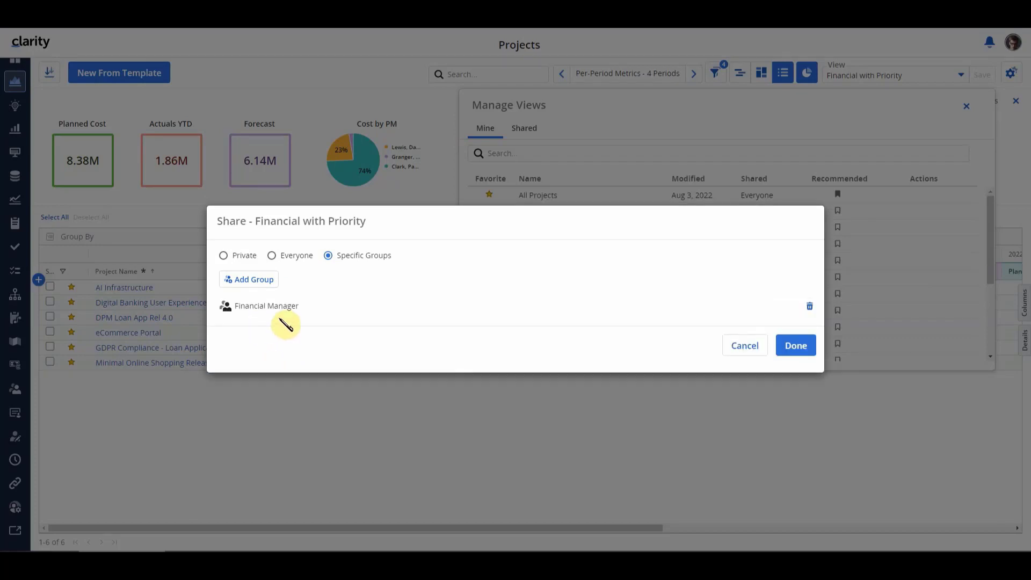
click(795, 345)
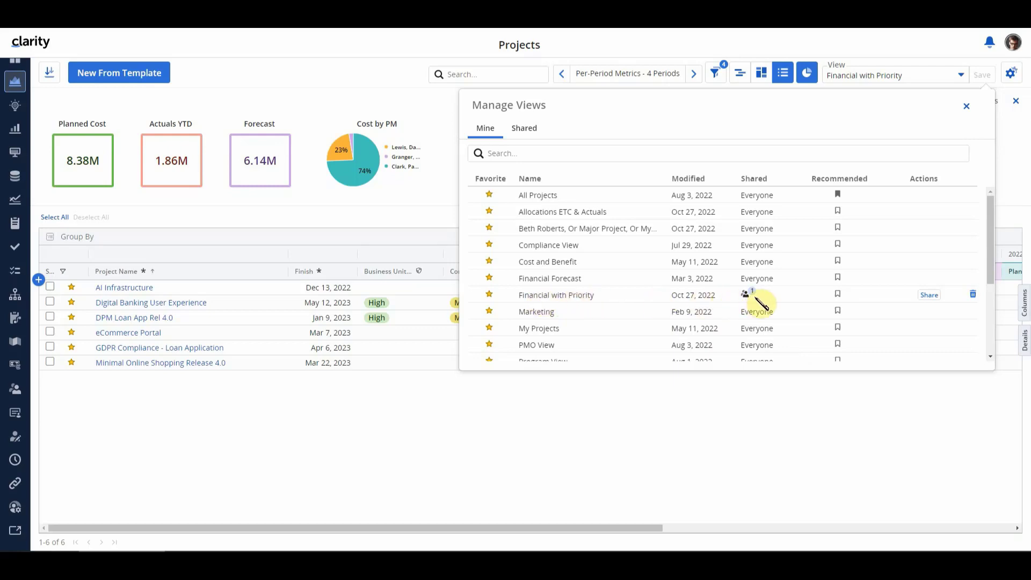
mouse_move(748, 296)
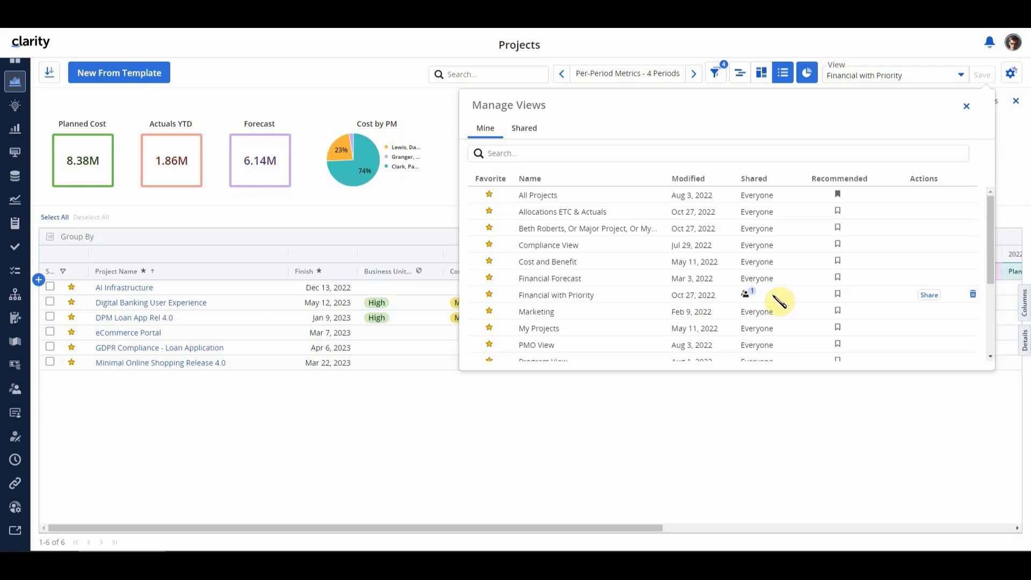
mouse_move(751, 295)
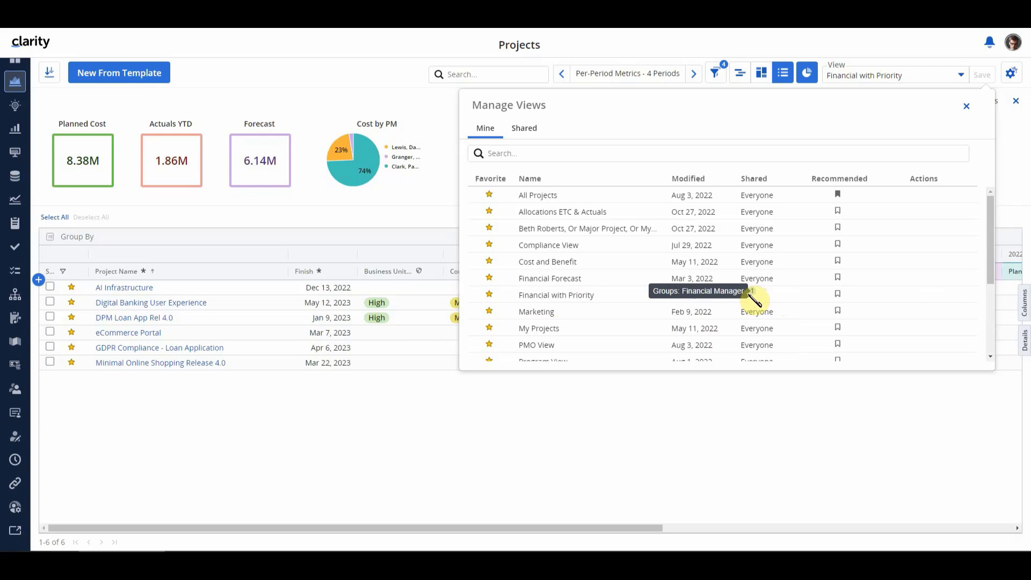
Check the sharing of the Financial with Priority view in the list of shared views, and close the view manager
click(529, 128)
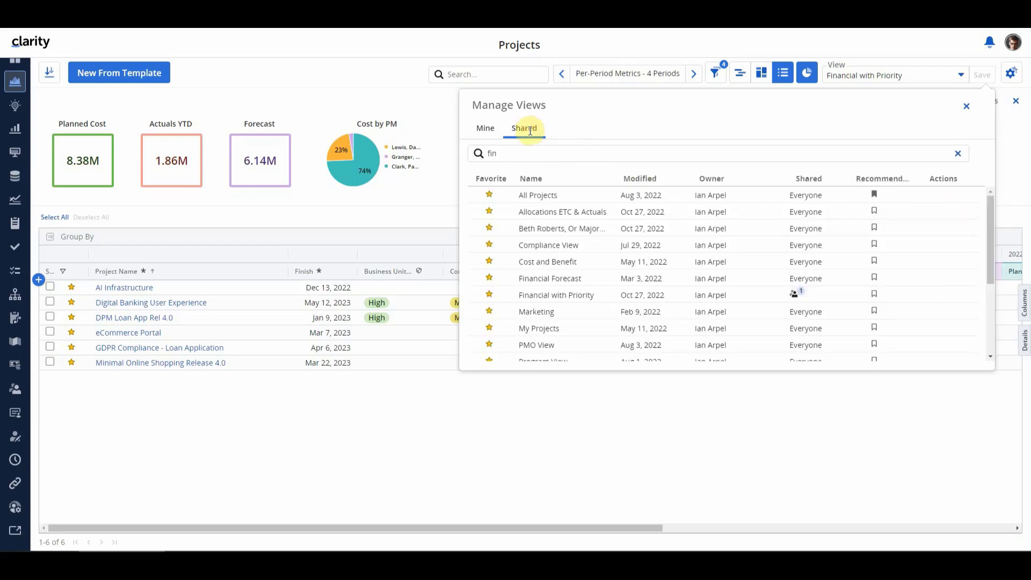
mouse_move(553, 295)
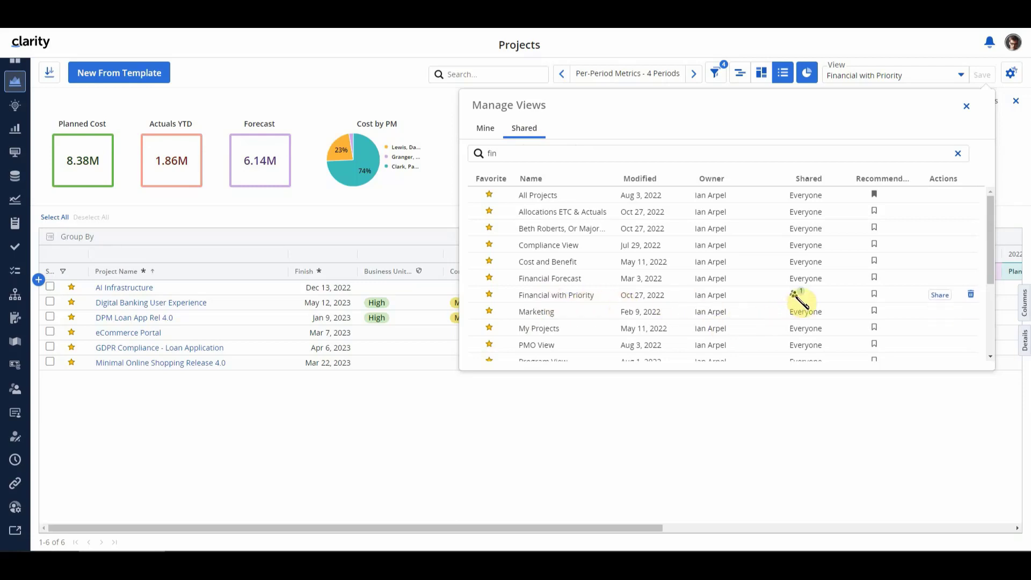
mouse_move(800, 299)
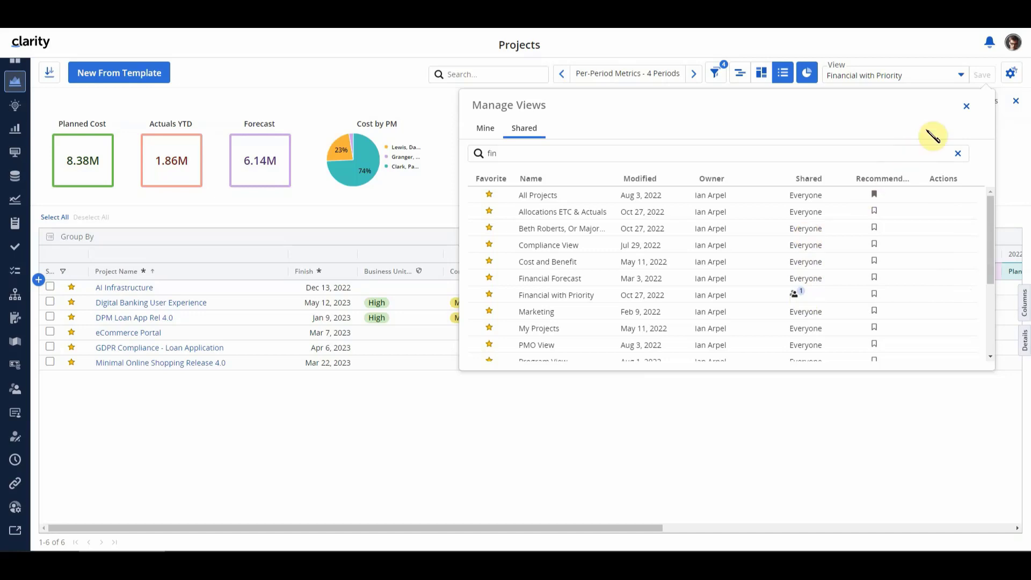
click(966, 107)
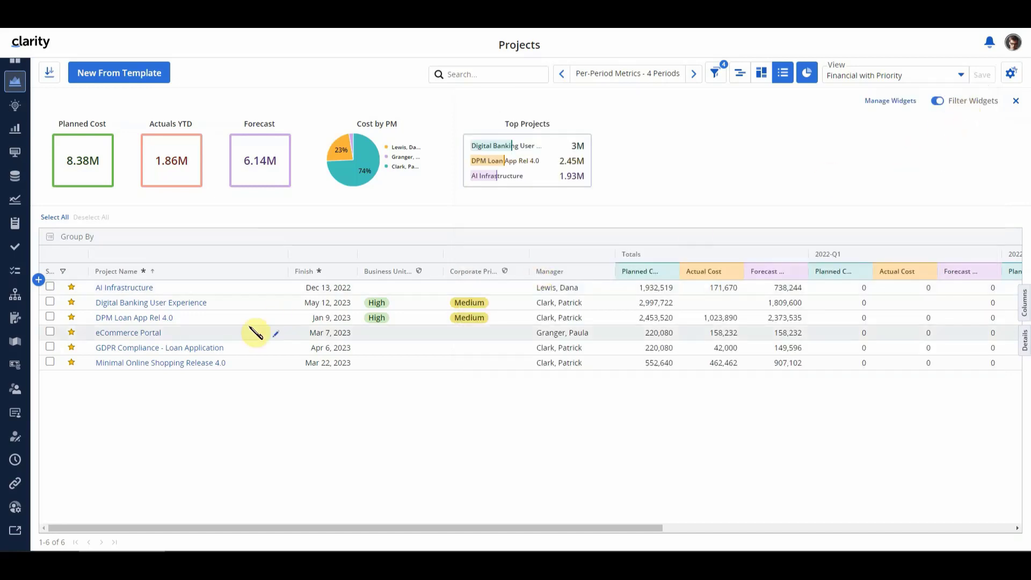
Open the user administration, find the first test user by first name, and examine the user groups assigned to that user
click(17, 504)
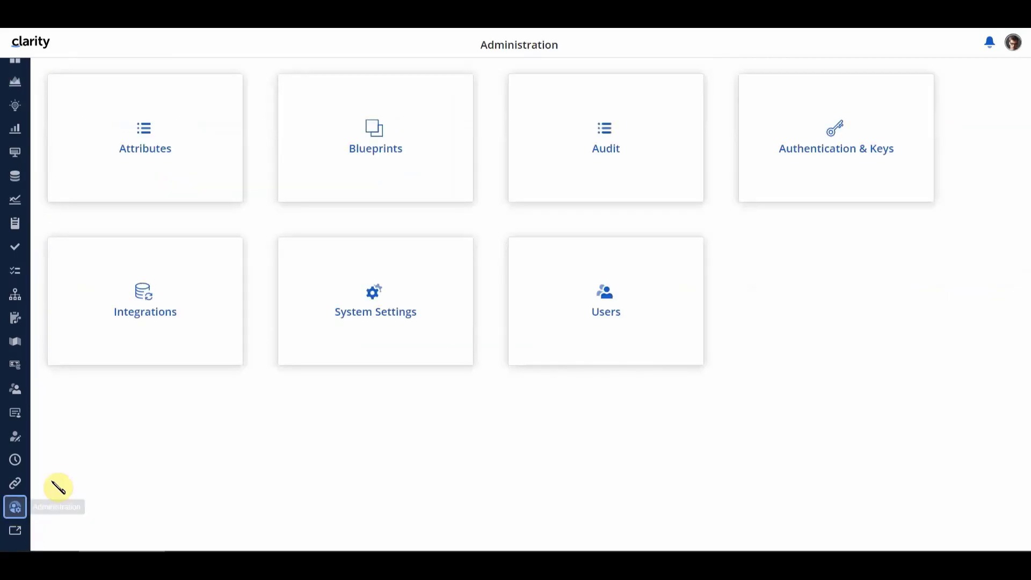
click(579, 290)
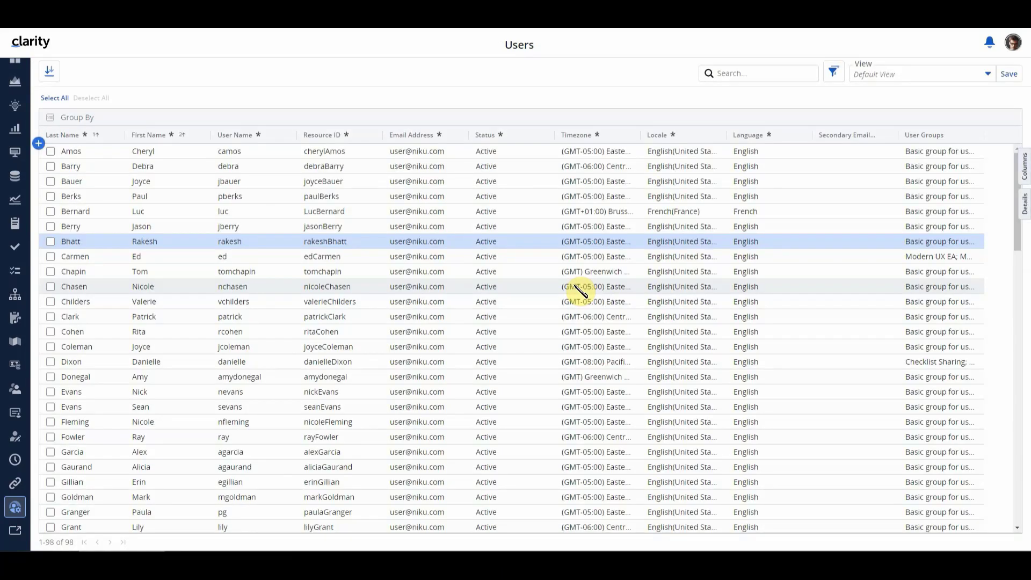
click(744, 75)
text(dana)
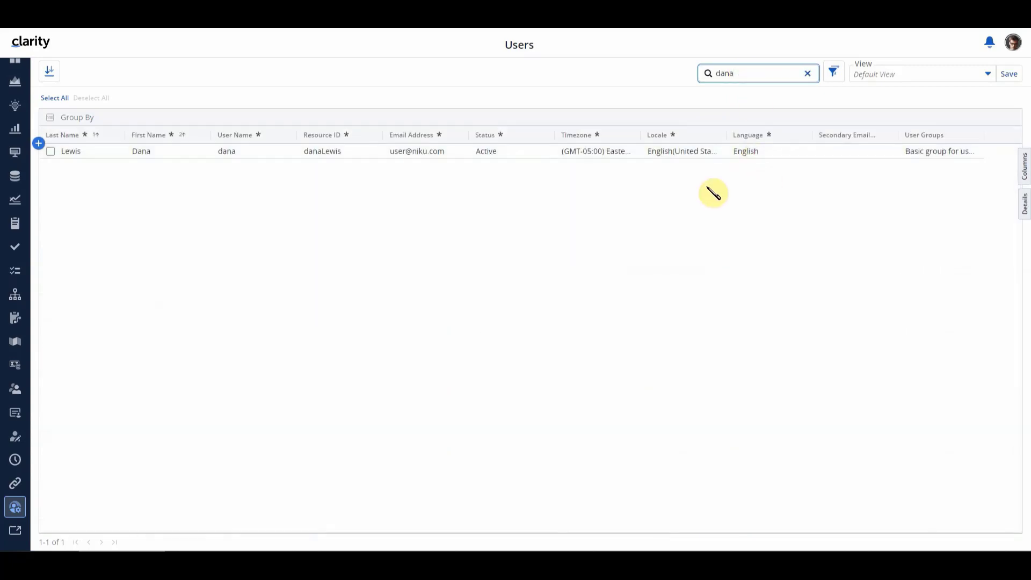
click(924, 155)
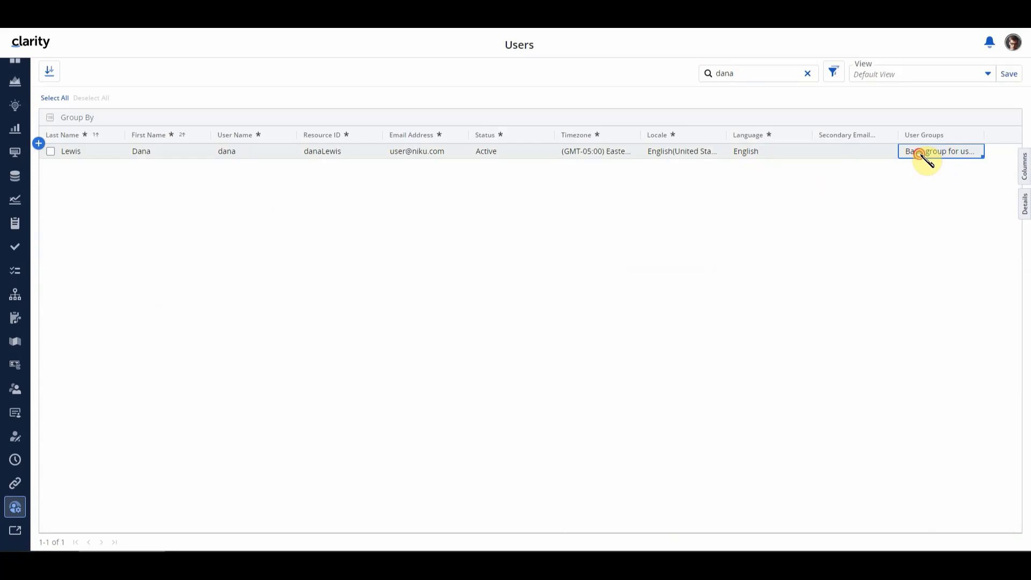
click(925, 156)
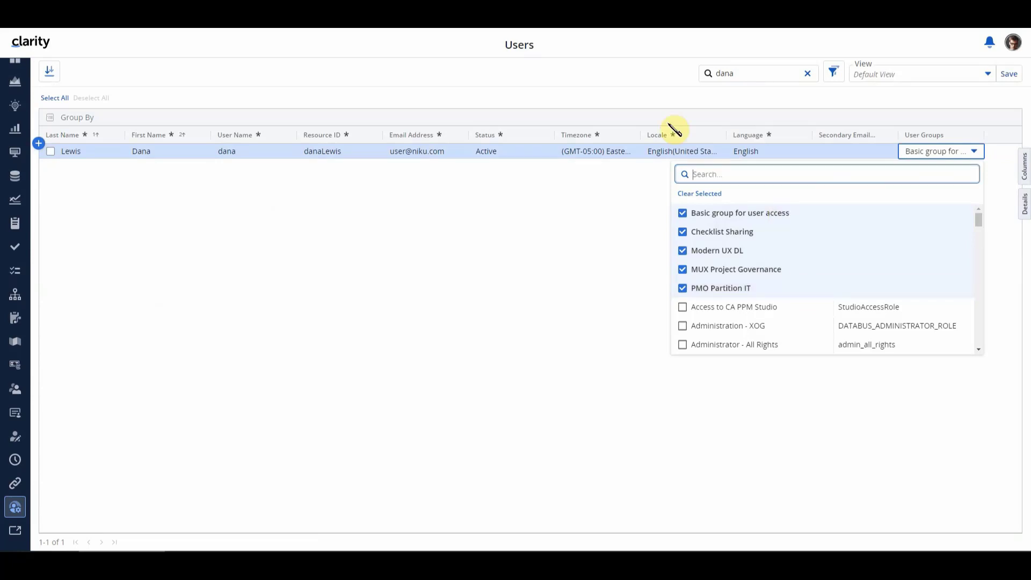
click(661, 105)
Search the users for the second test user by first name, and examine that user's assigned groups
double_click(720, 76)
text(rake)
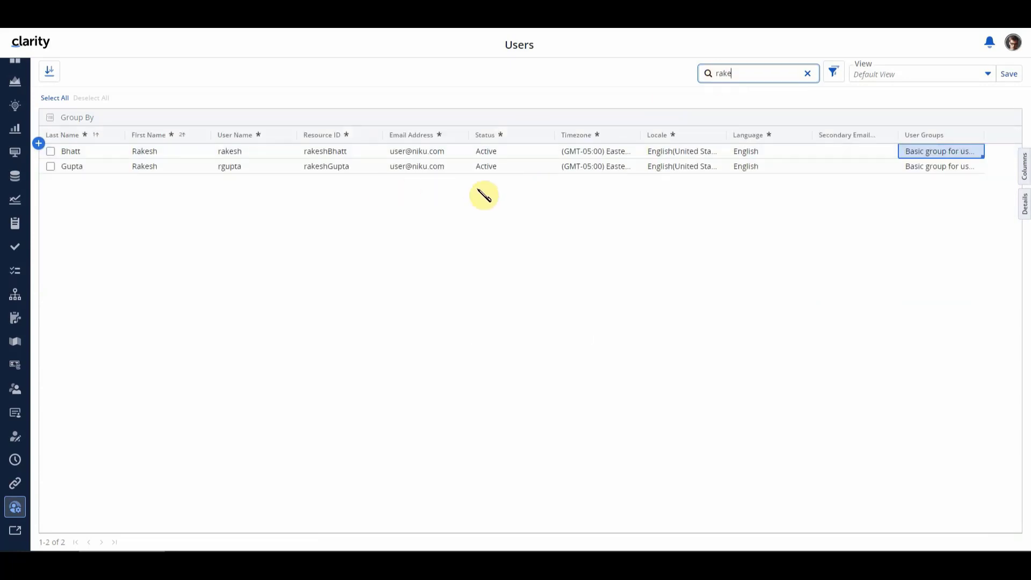
click(924, 156)
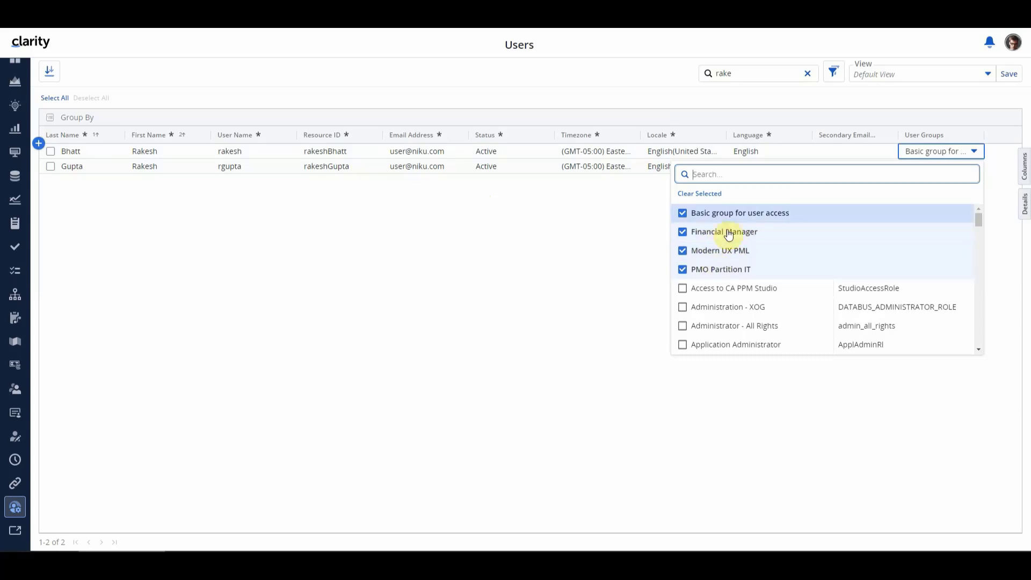
click(669, 100)
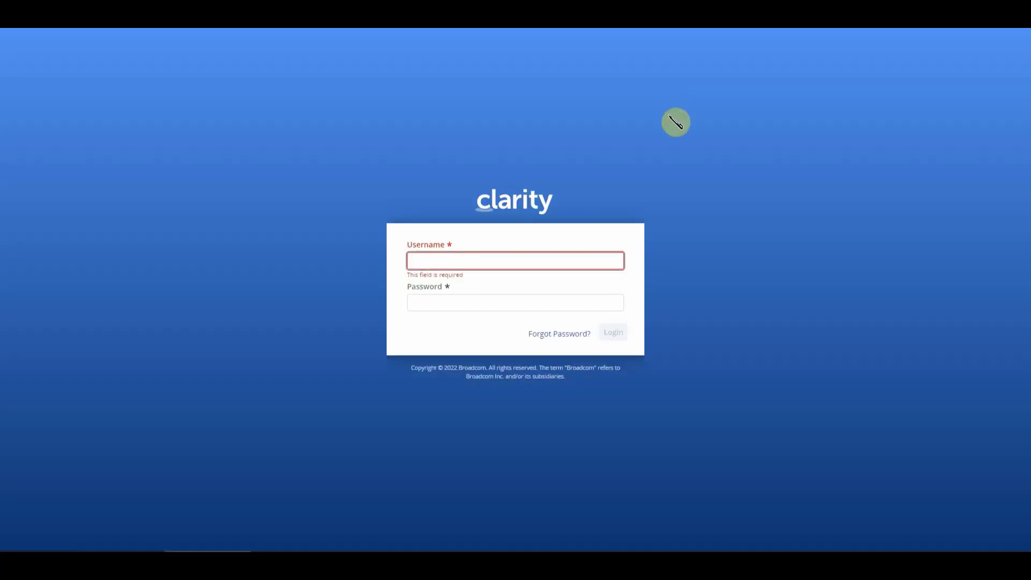
Log in as the first test user, entering the username and the account password
click(522, 259)
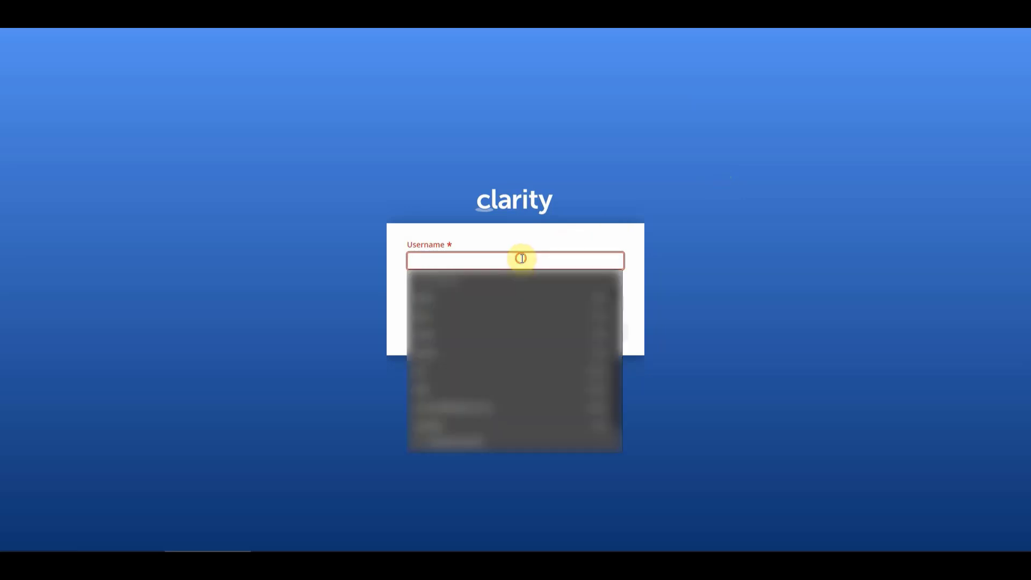
text(dana)
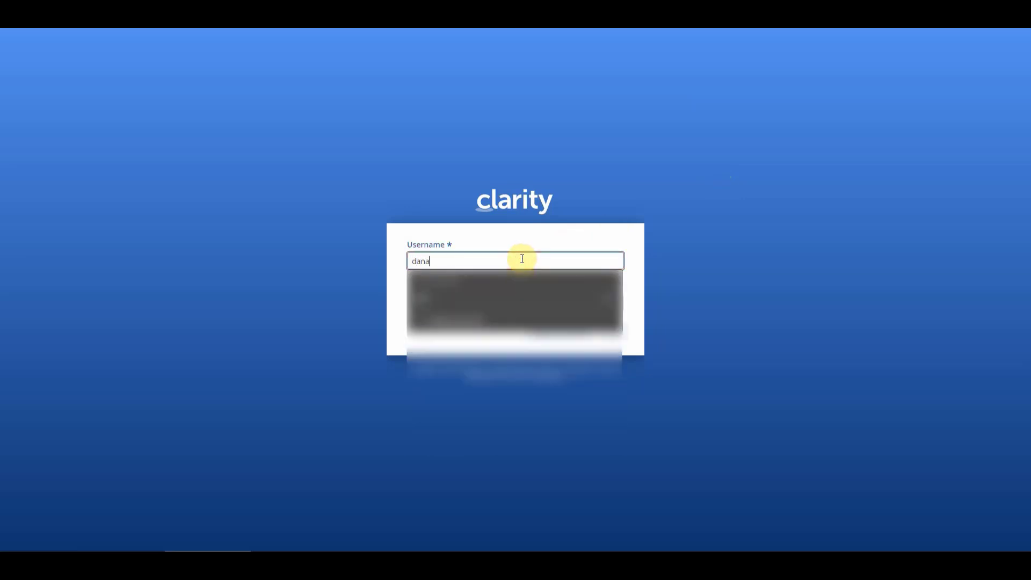
key(Tab)
text(••)
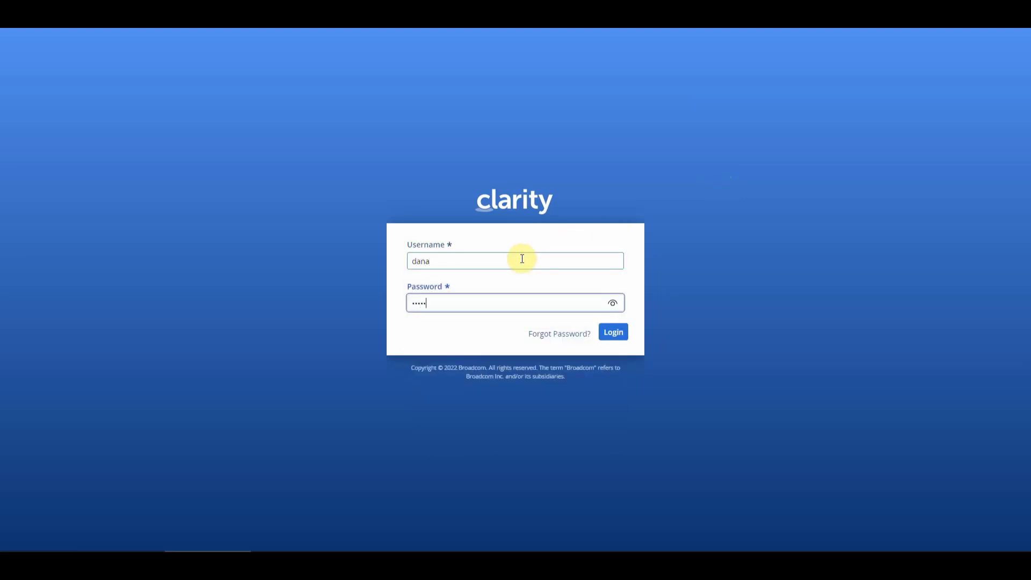
text(•••)
key(Return)
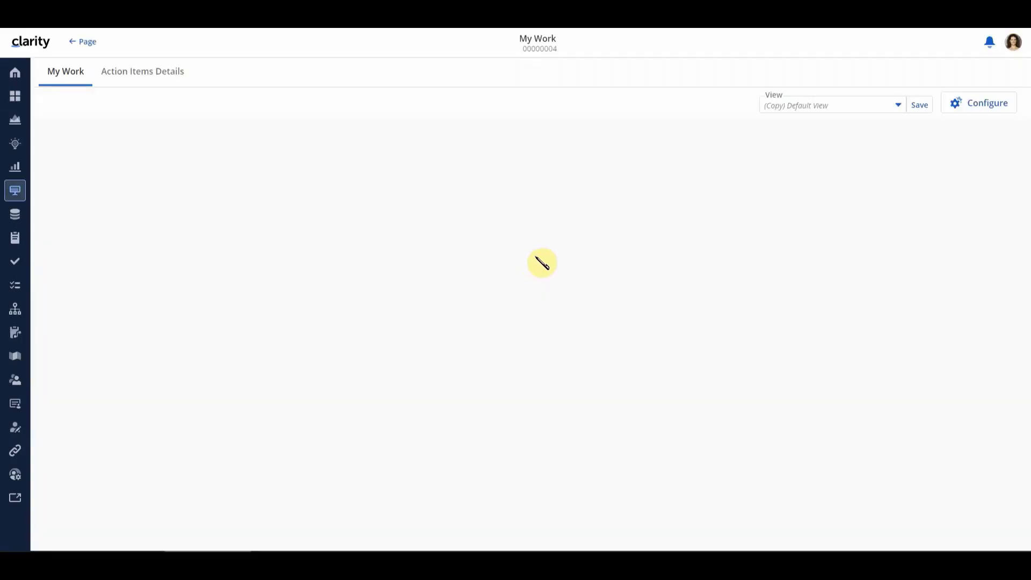
Open the projects list and check the available and shared views for Financial with Priority
click(15, 125)
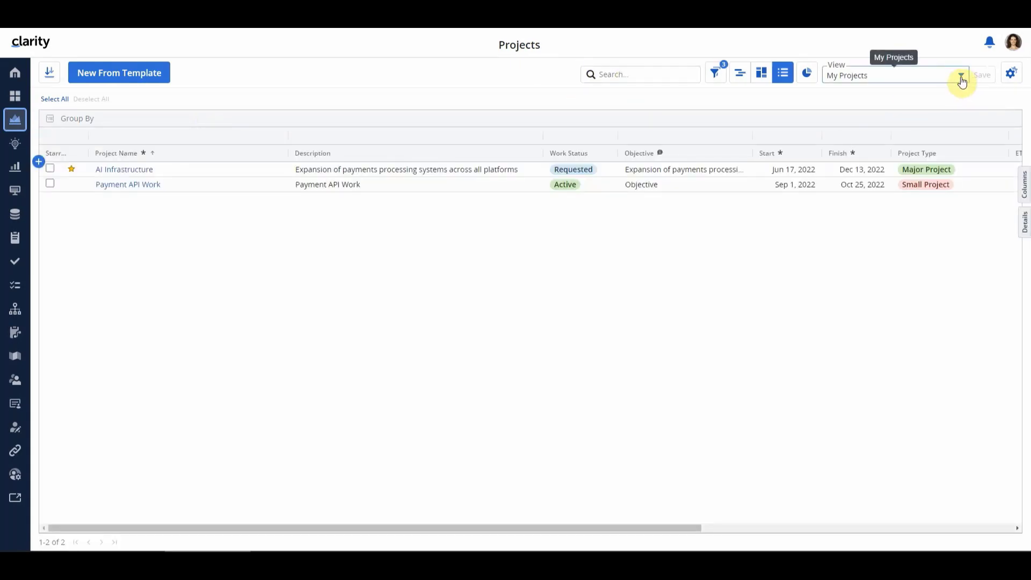
click(961, 81)
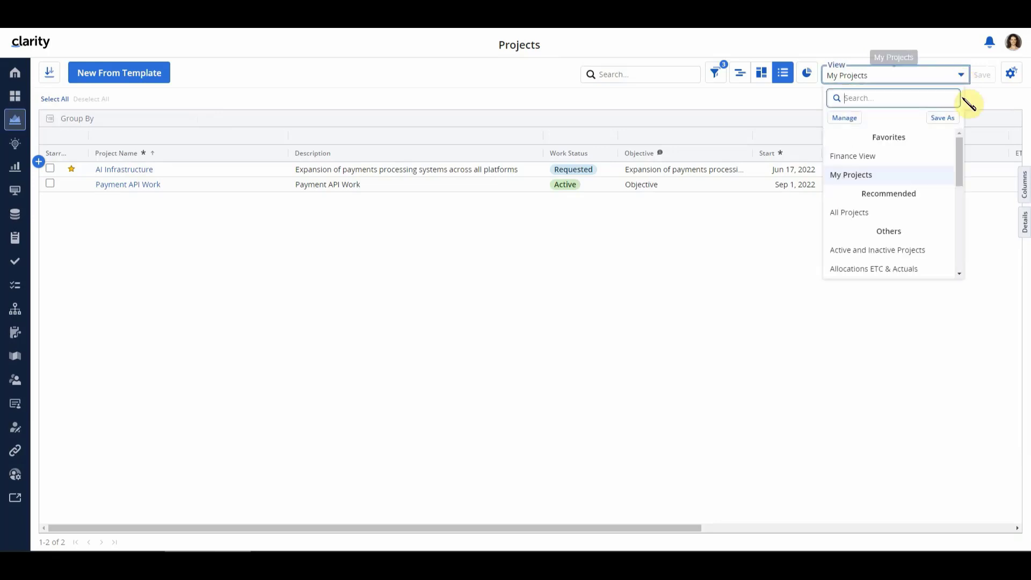
click(959, 147)
drag(958, 146, 958, 198)
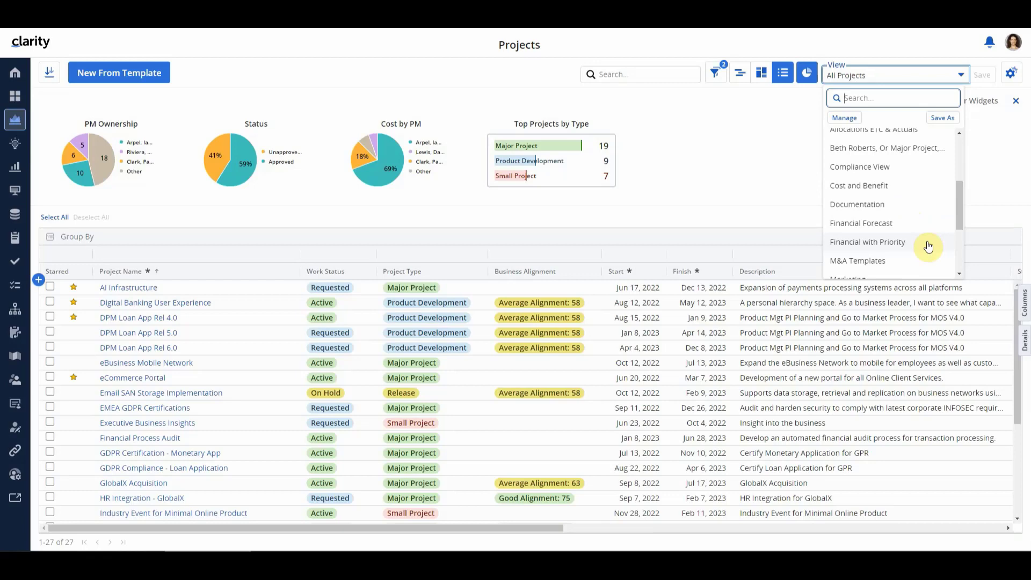
click(844, 117)
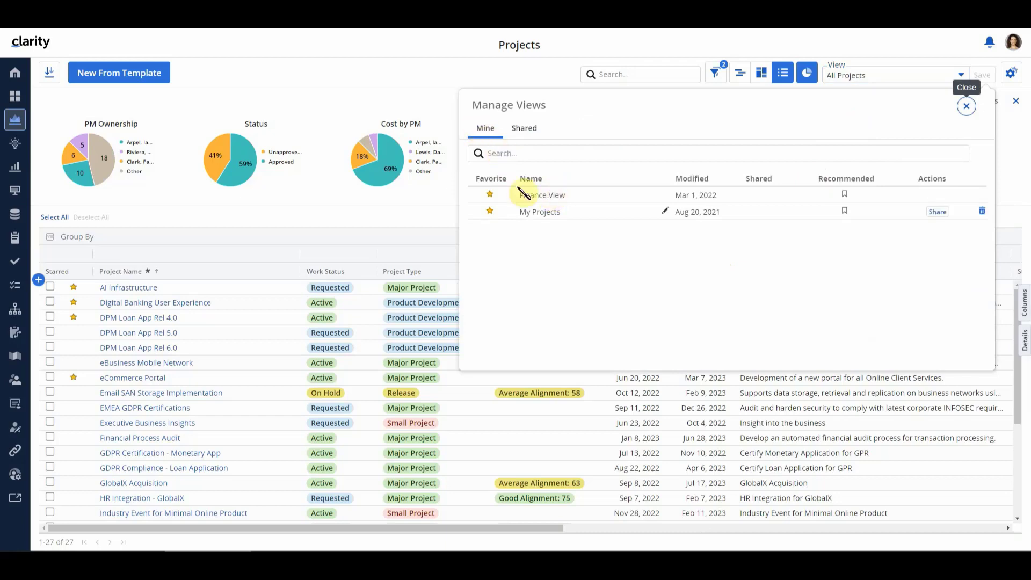
click(525, 129)
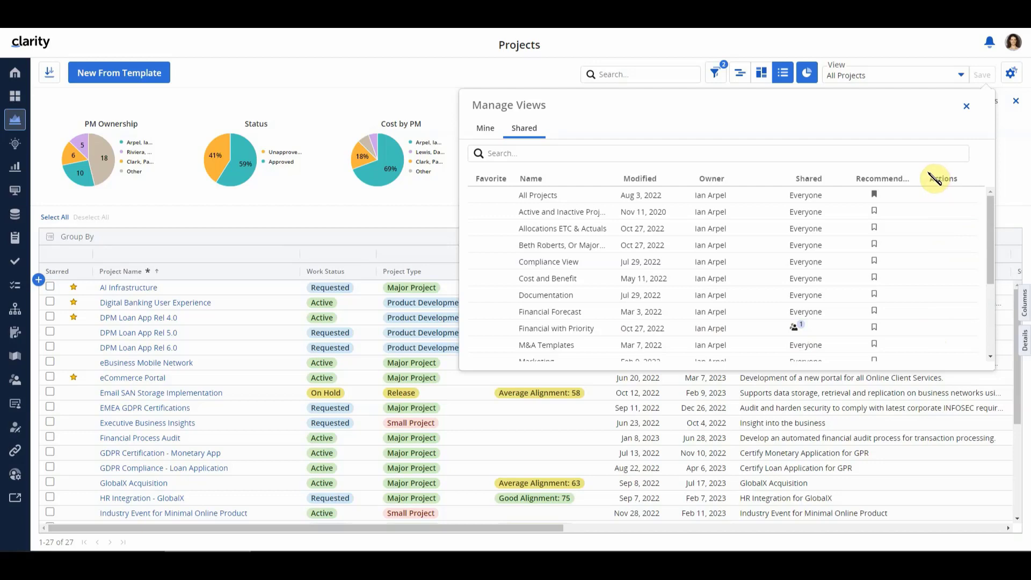
Log out and log in as the second test user, entering the username and the account password
click(1013, 41)
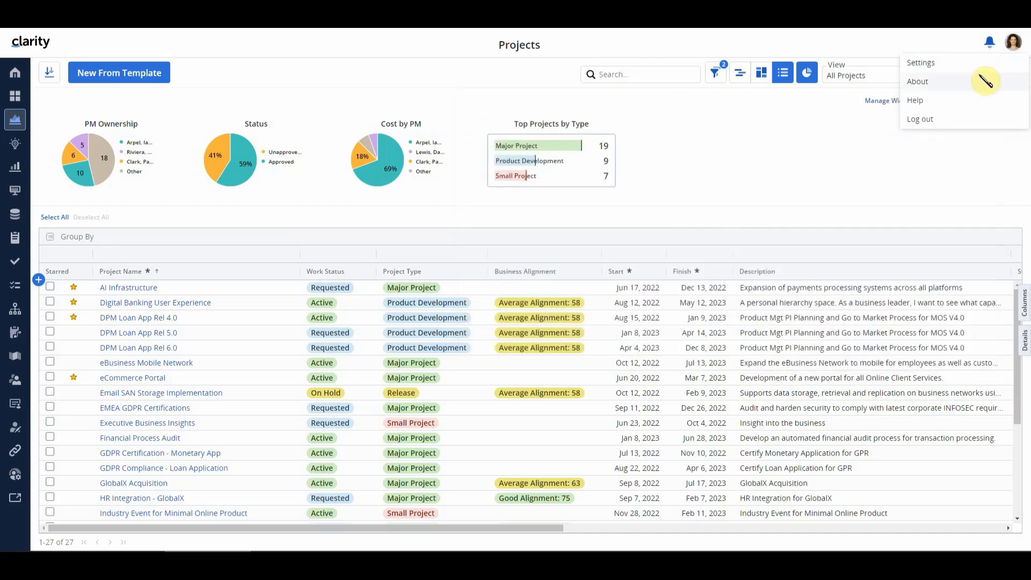
click(940, 122)
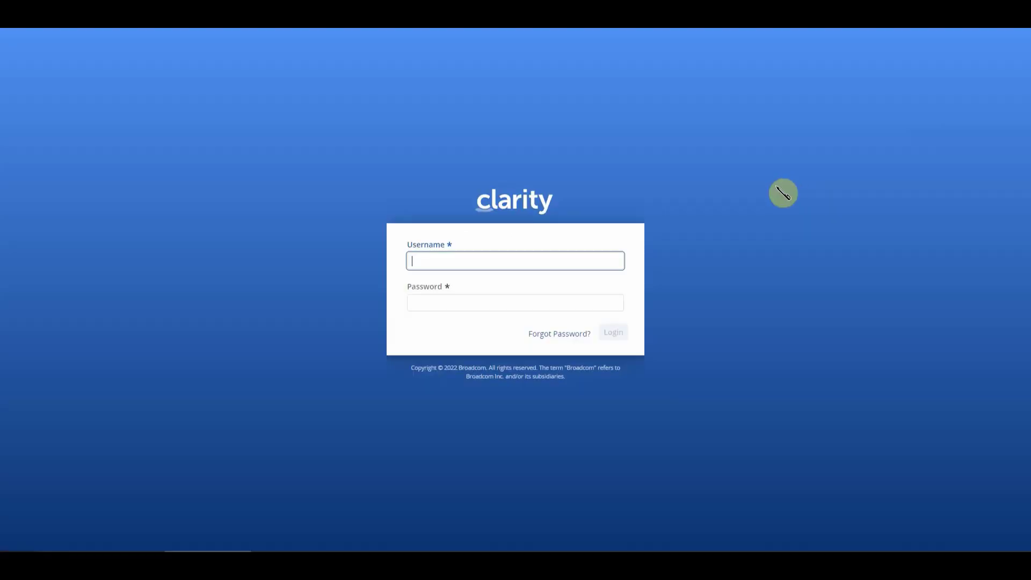
text(rakesh)
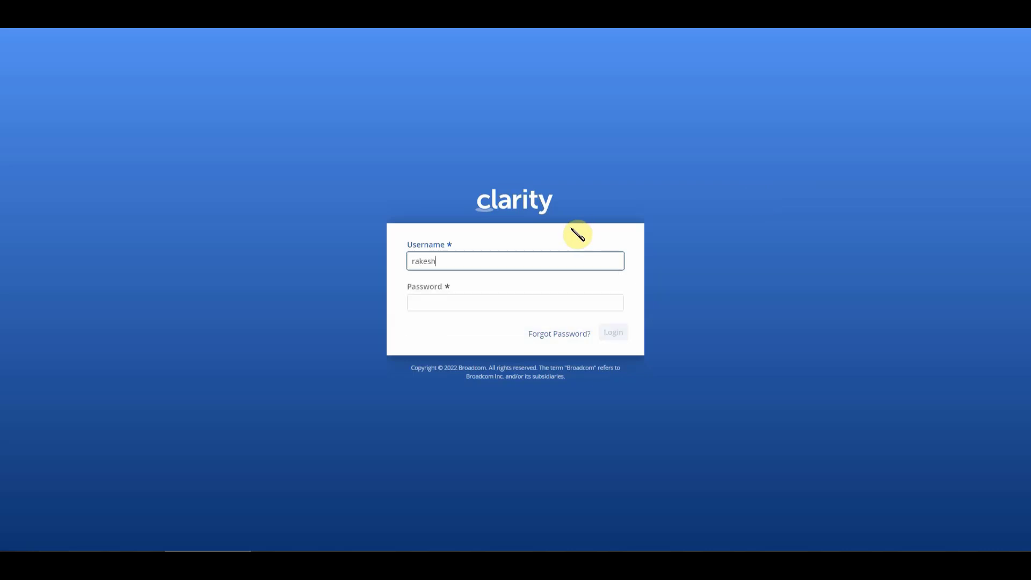
key(Tab)
text(***)
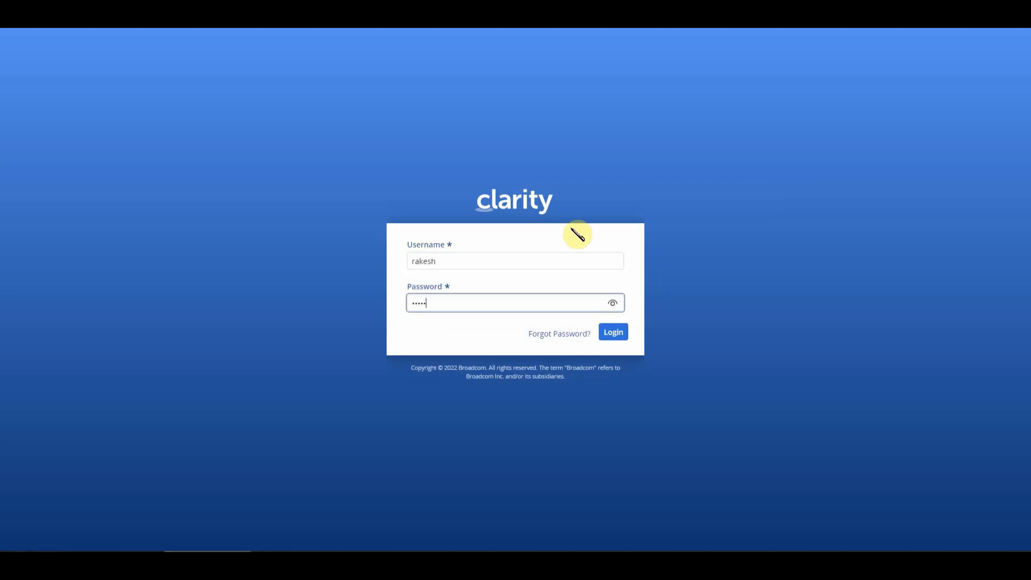
text(**)
key(Return)
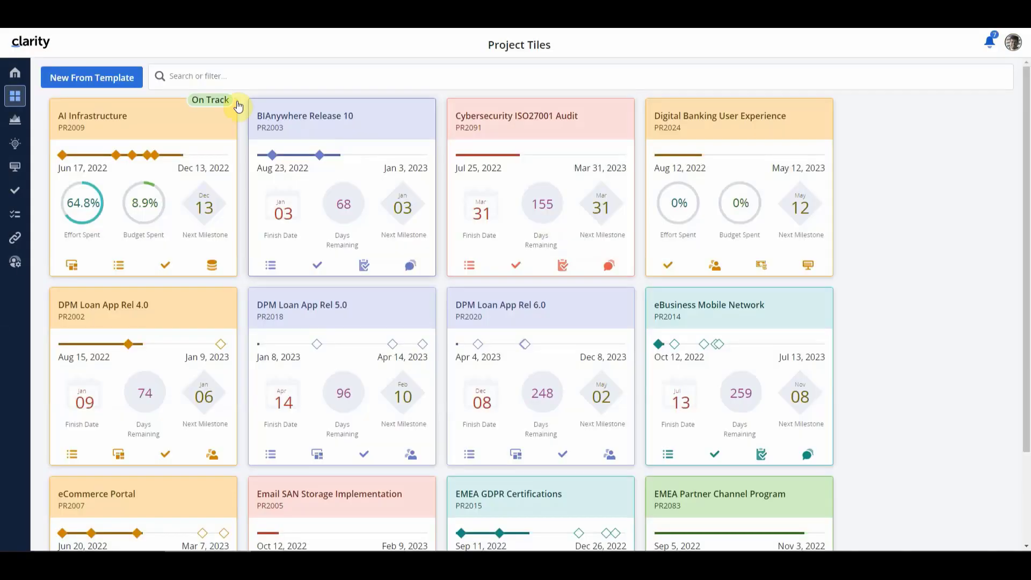
Open the projects list and mark the shared Financial with Priority view as a favorite
click(25, 128)
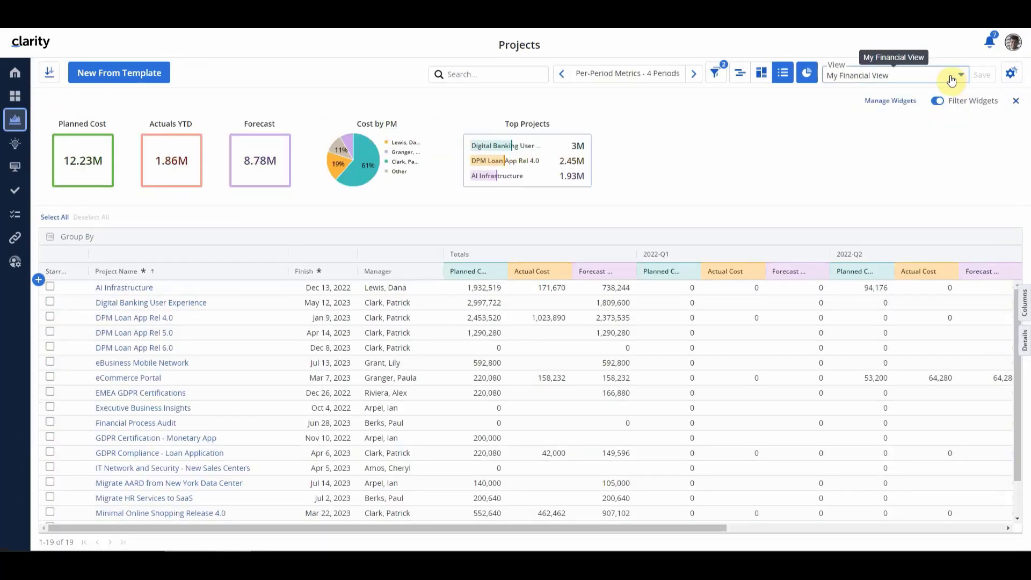
click(951, 79)
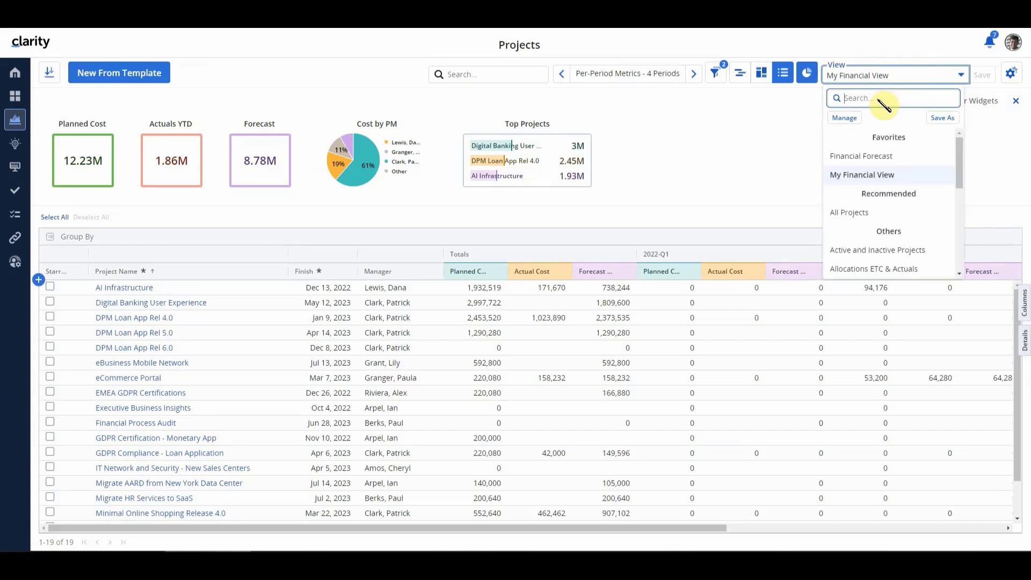
click(852, 118)
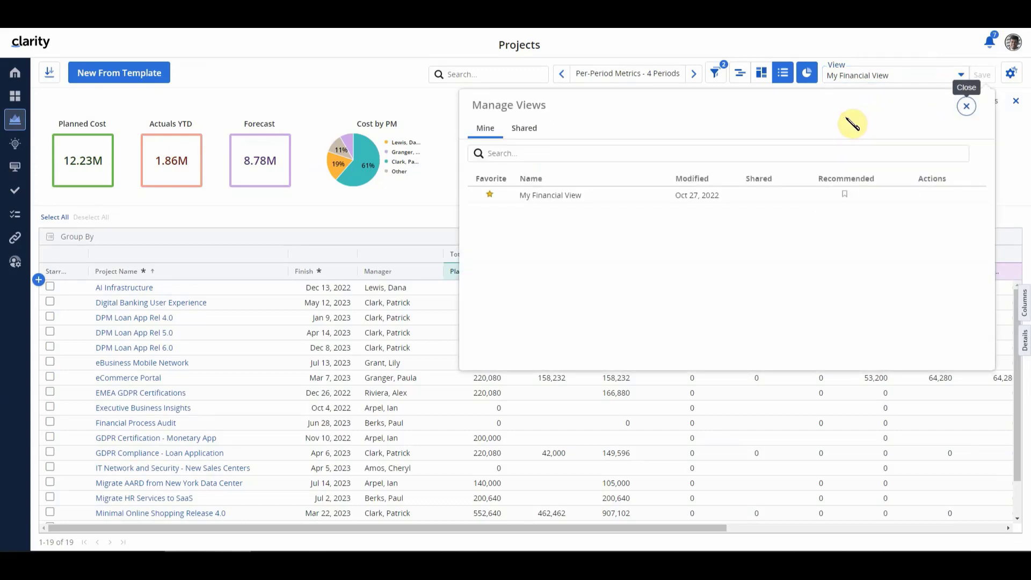
click(569, 164)
click(524, 127)
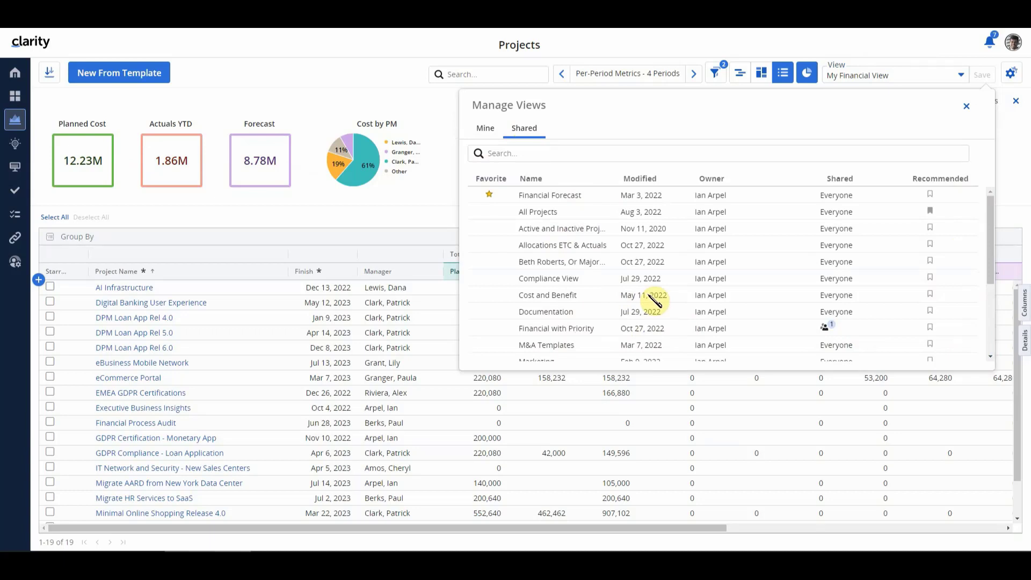
click(490, 327)
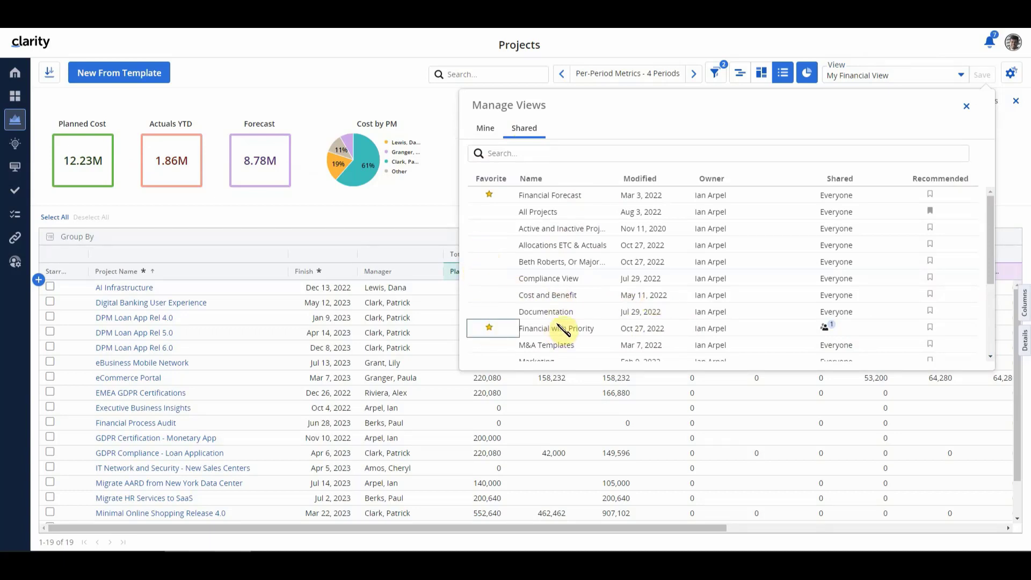
click(968, 107)
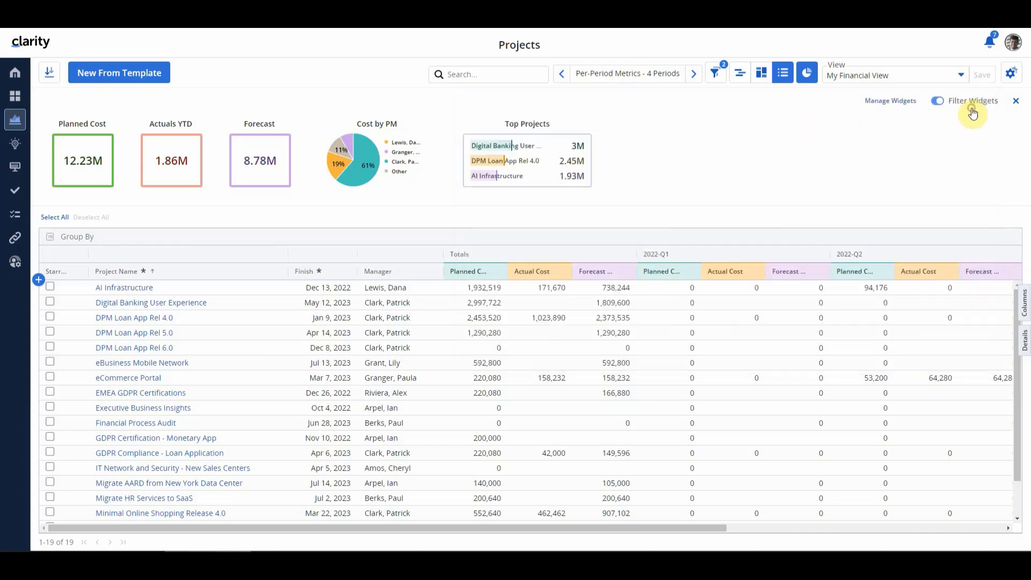
Check the favorite project views for Financial with Priority, and look over the user list in the administration
click(960, 75)
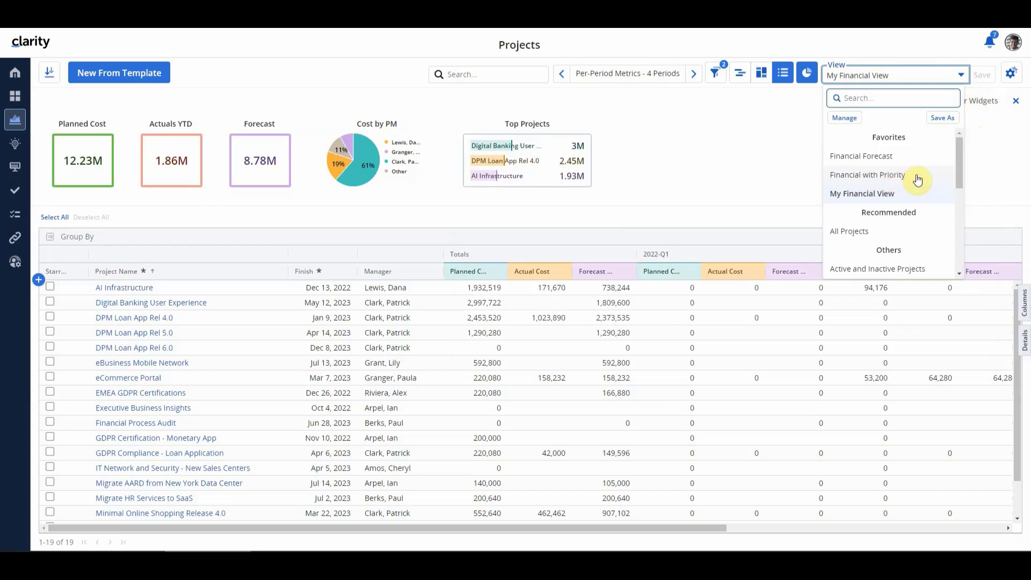
click(776, 139)
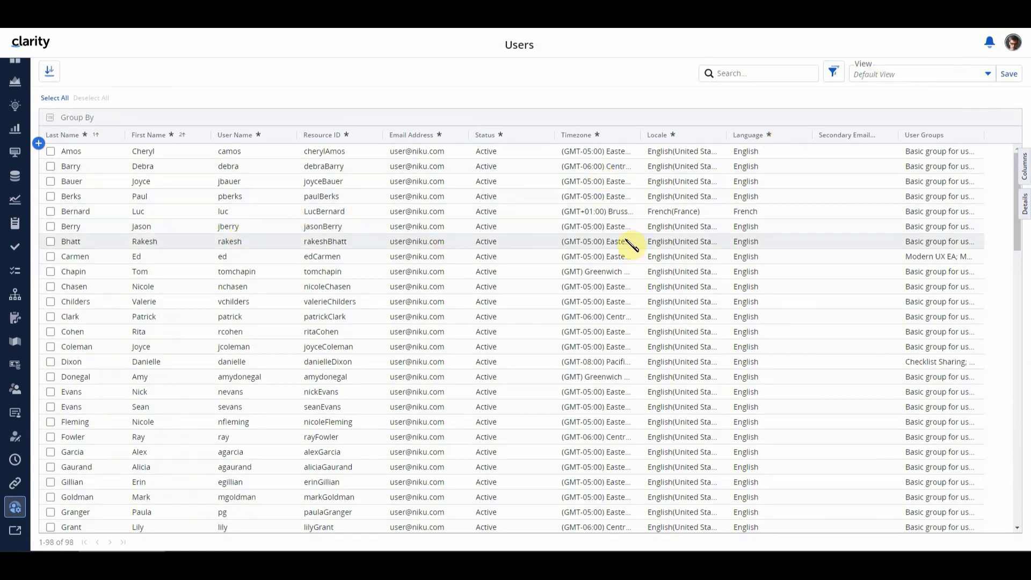
click(929, 228)
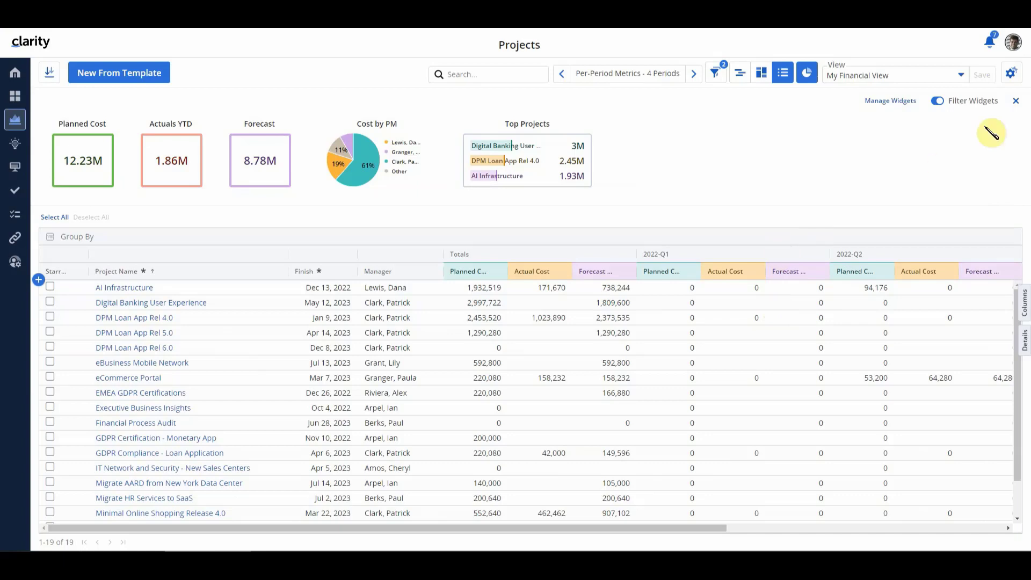
Log out and log in as another test user, filling in that account's username and password
click(1016, 45)
click(945, 124)
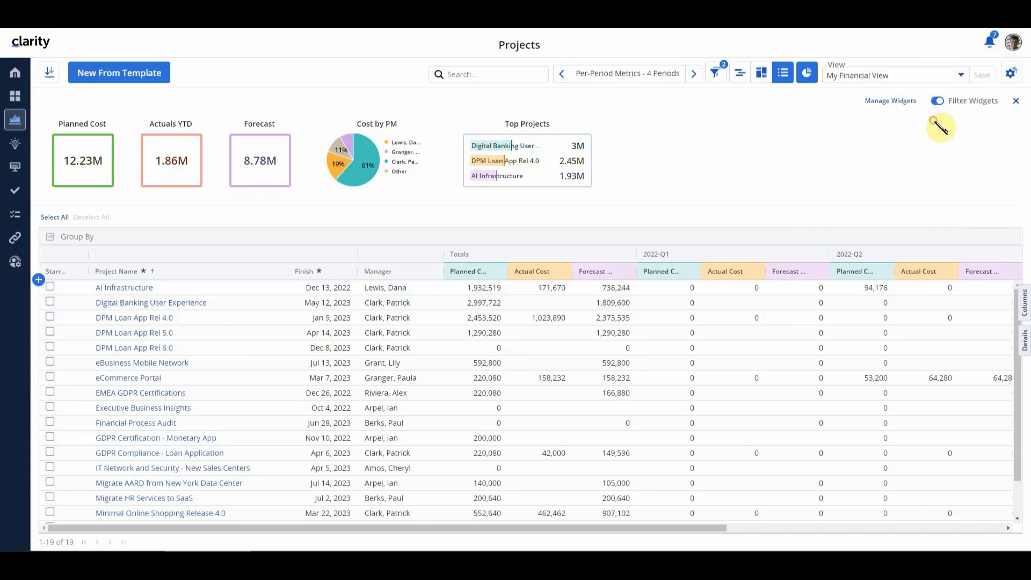
click(439, 260)
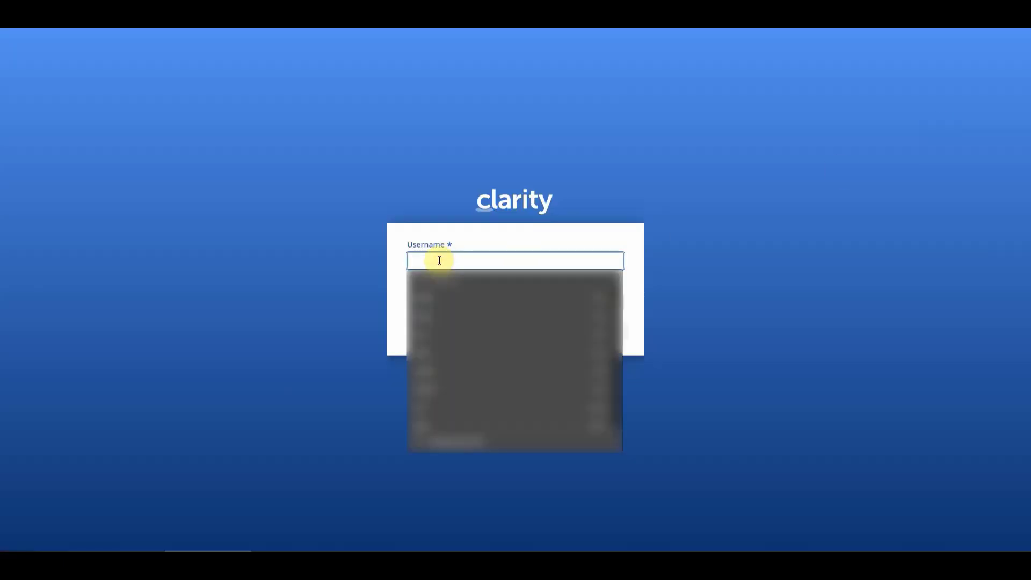
click(433, 333)
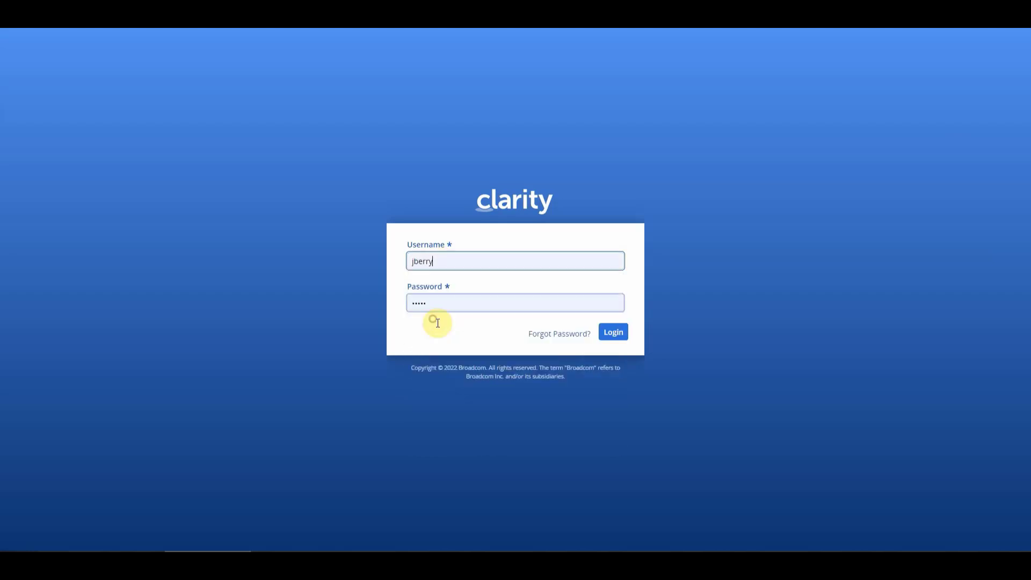
click(616, 334)
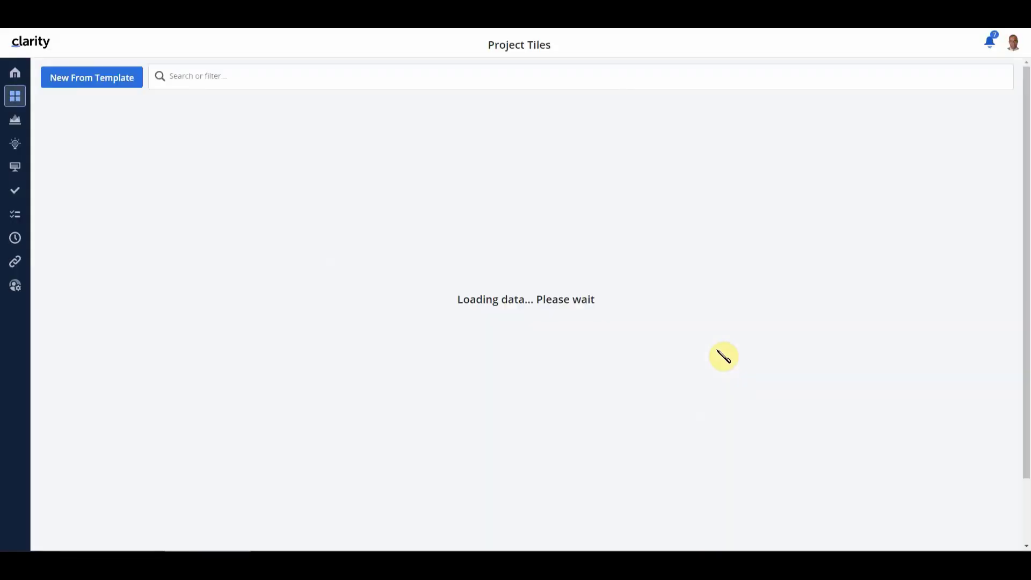
Open the projects list and look through the available views for Financial with Priority
click(20, 123)
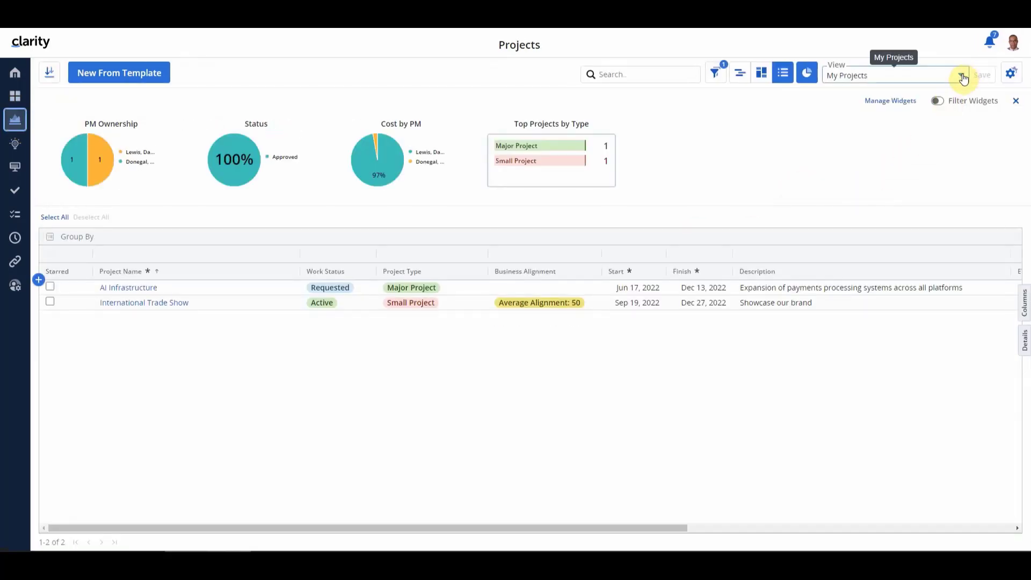
click(963, 76)
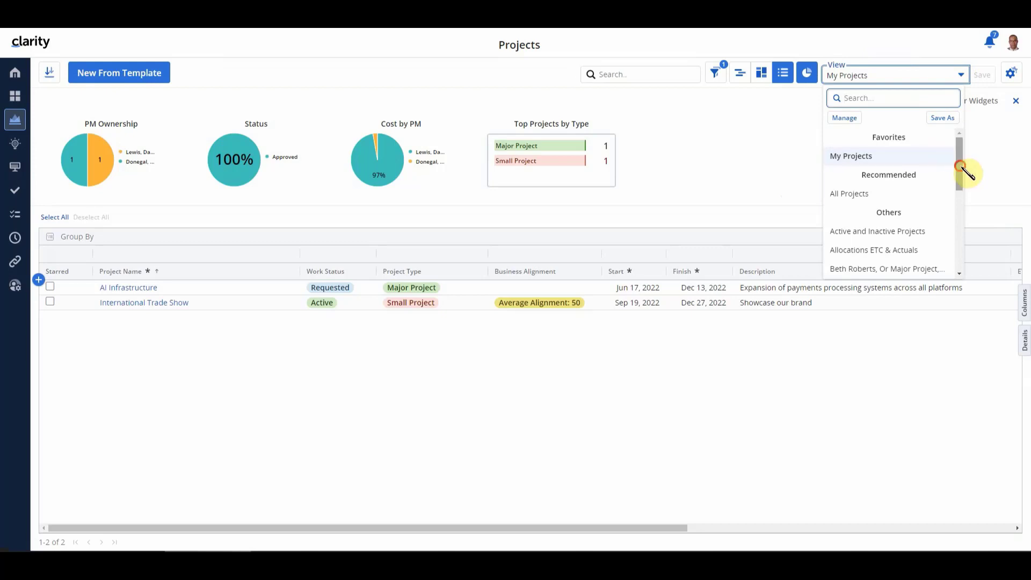
scroll(967, 174, down, 2)
drag(967, 175, 962, 218)
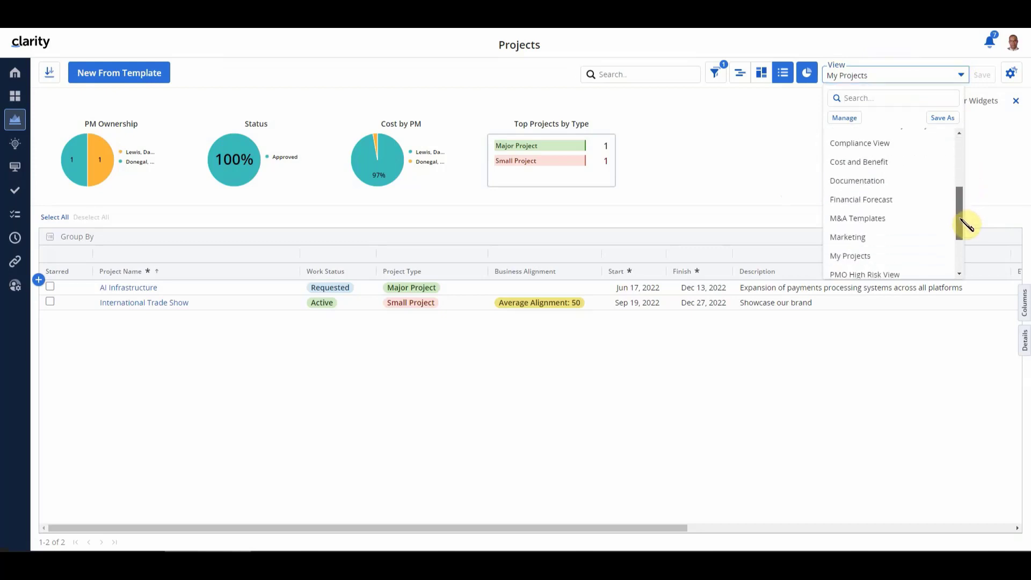